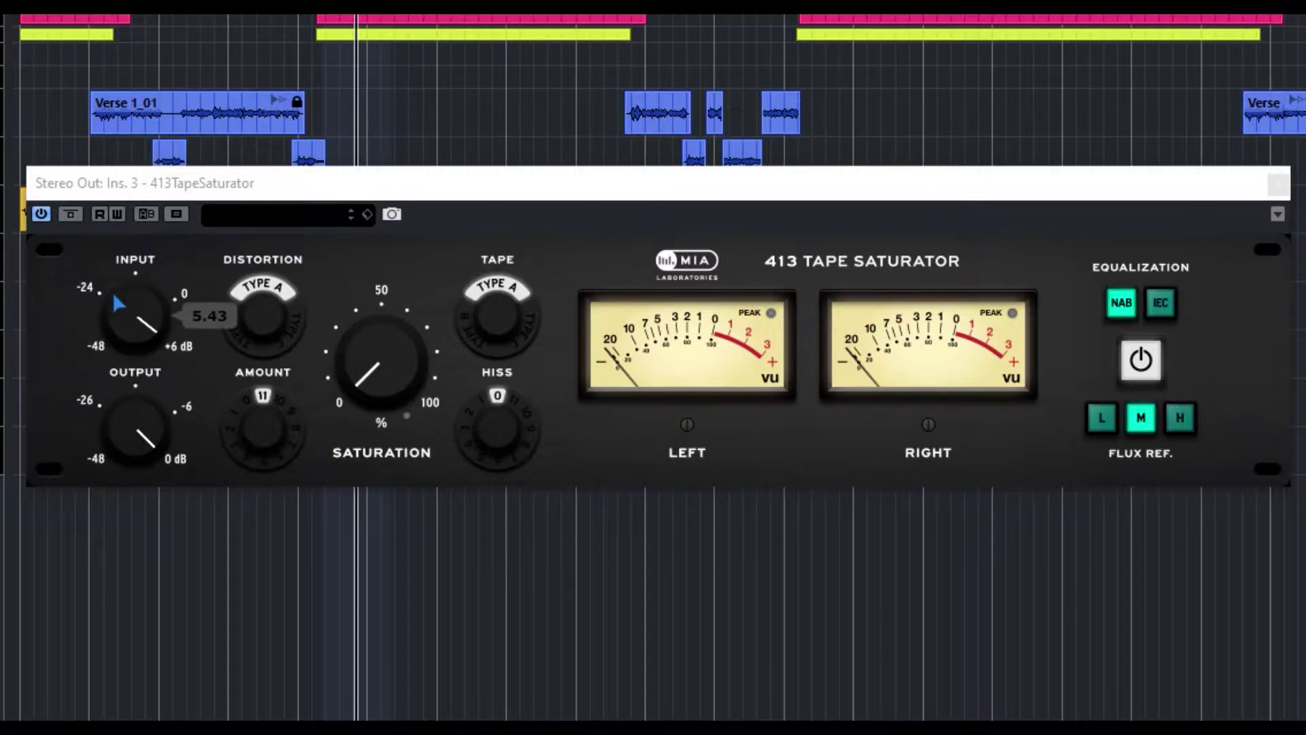
- Raise the saturator's input level to +6 dB and try the output level, leaving it at 0 dB
left_click_drag(119, 279, 162, 240)
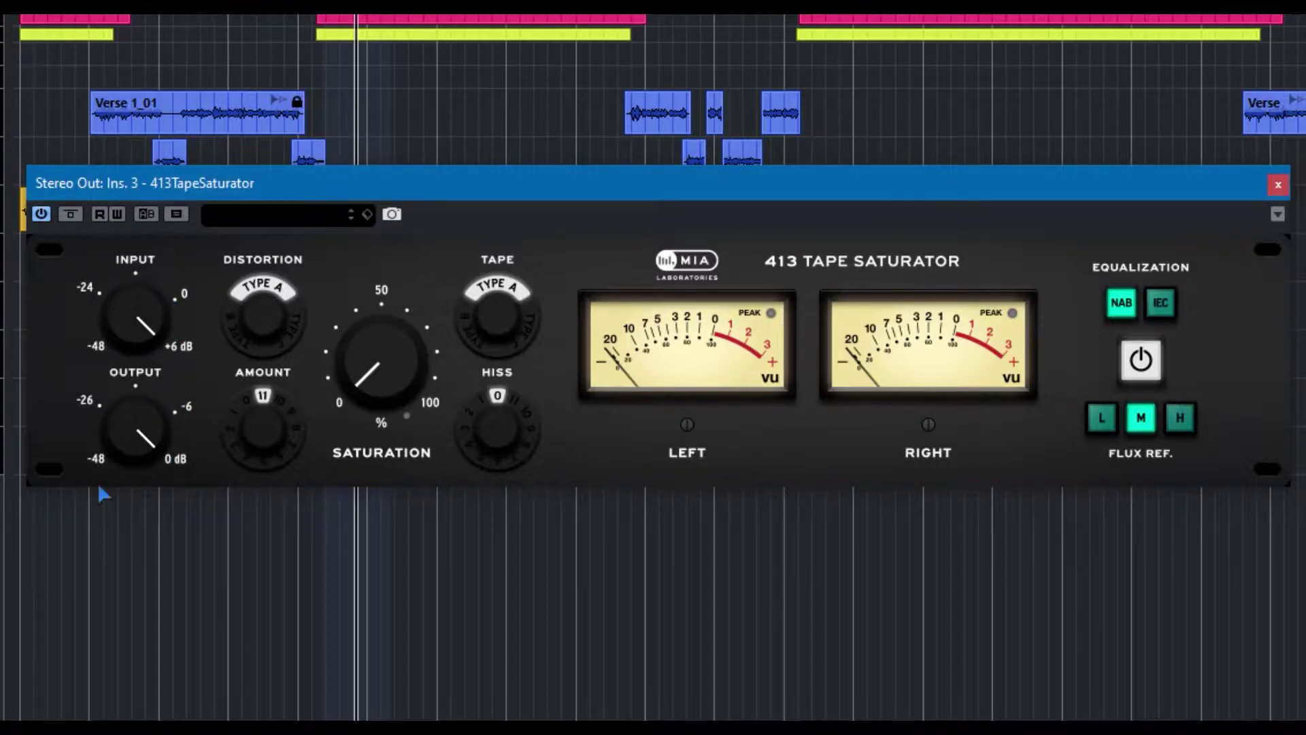
mouse_move(106, 455)
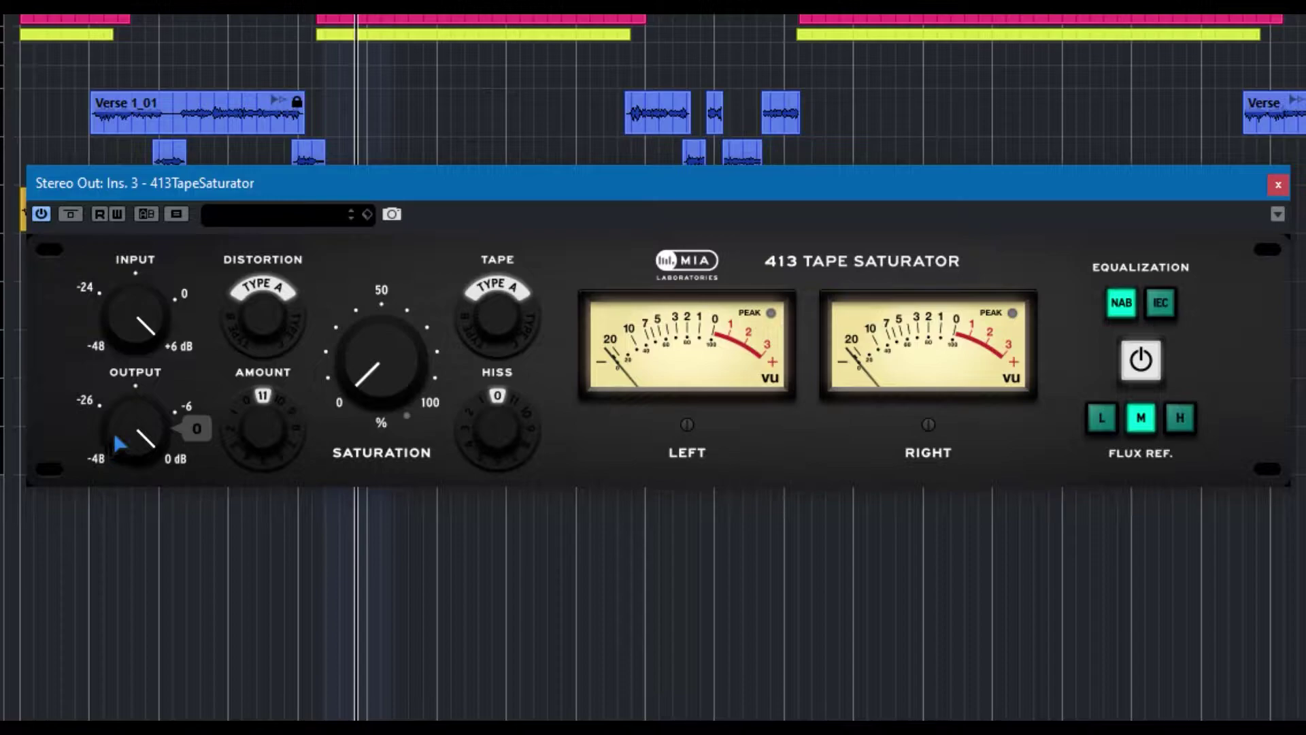
left_click_drag(113, 431, 69, 231)
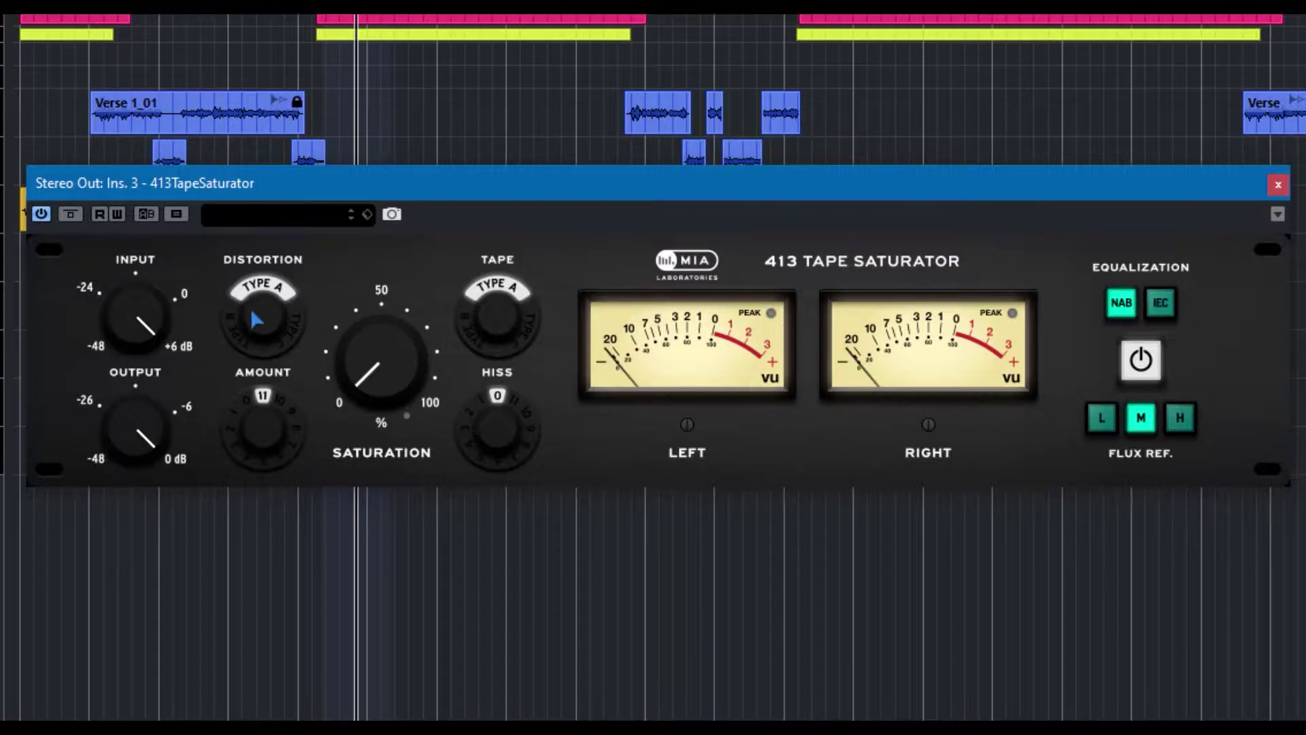
- Try the distortion and saturation controls, leaving distortion on Type A with amount 0 and saturation at 0%
left_click_drag(267, 332, 231, 546)
mouse_move(282, 365)
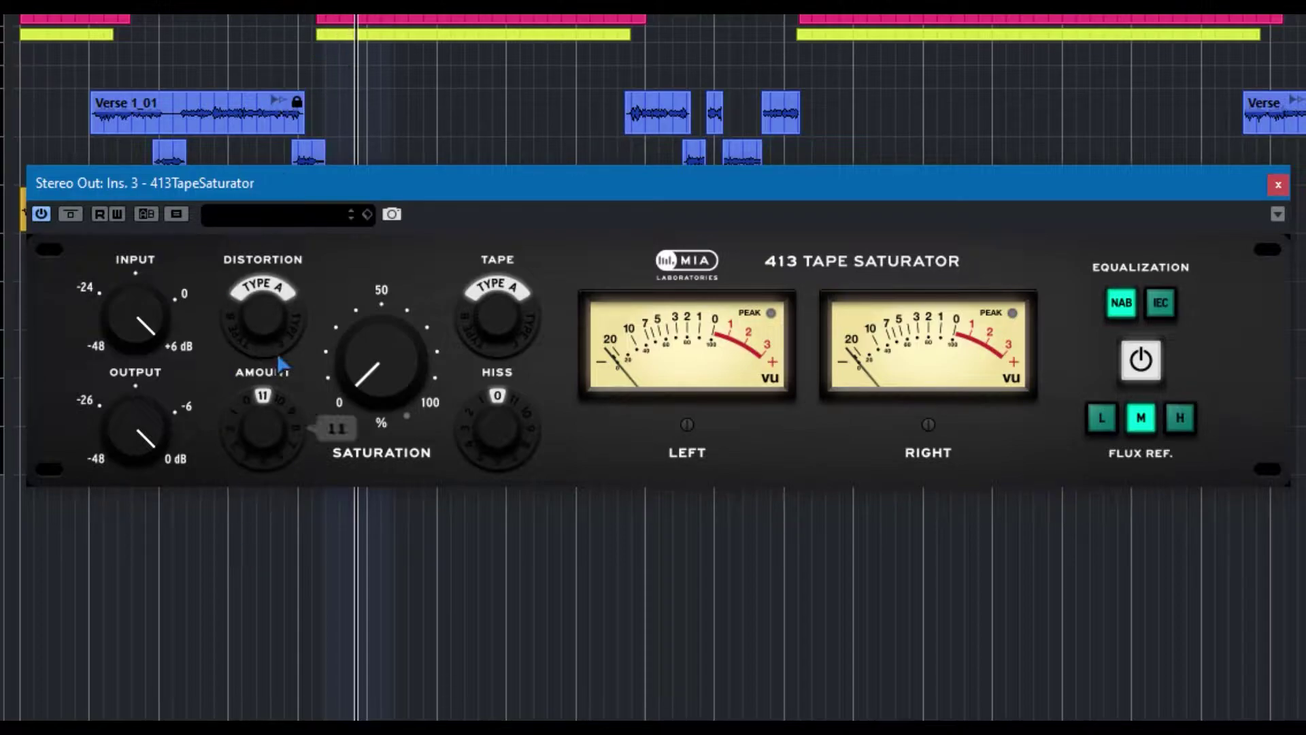
left_click_drag(264, 413, 247, 474)
left_click_drag(255, 697, 272, 728)
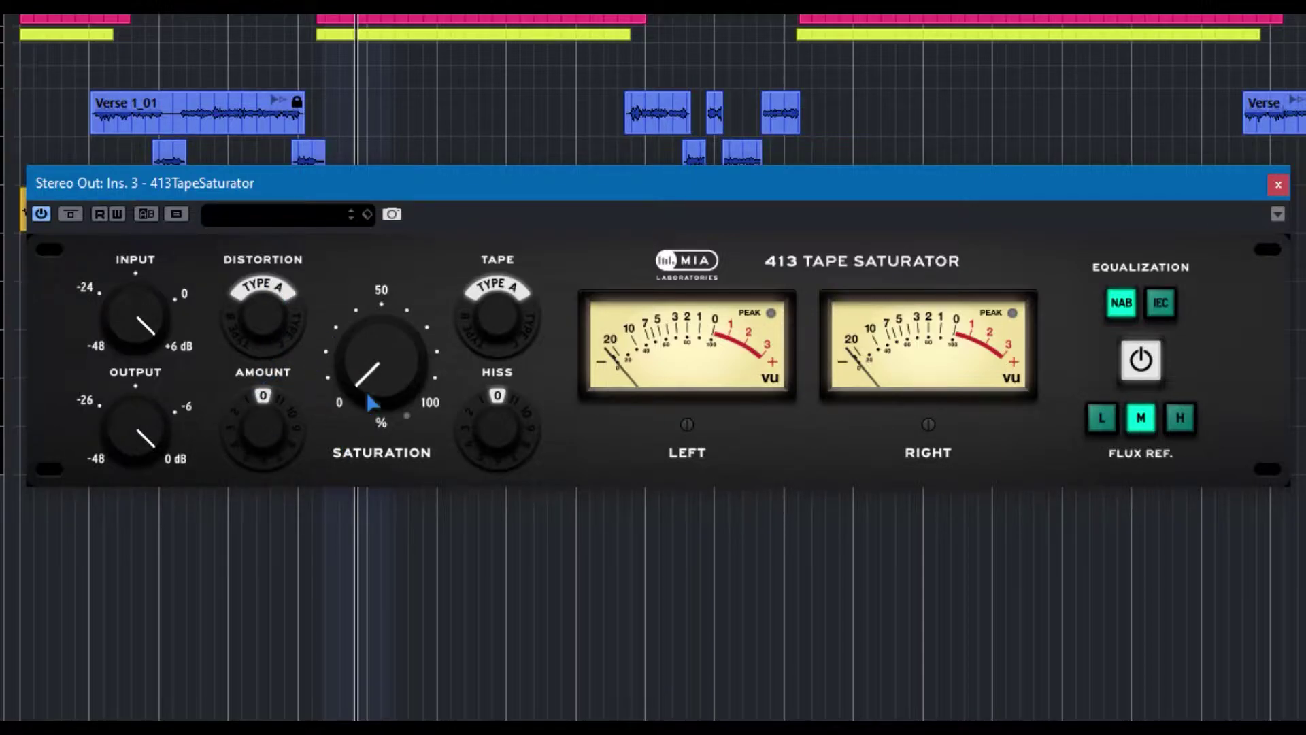
left_click_drag(402, 394, 381, 447)
mouse_move(393, 403)
- Audition the hiss at 11 with tape Type A and return the hiss to 0
left_click_drag(484, 327, 496, 592)
mouse_move(526, 452)
left_click_drag(504, 434, 551, 38)
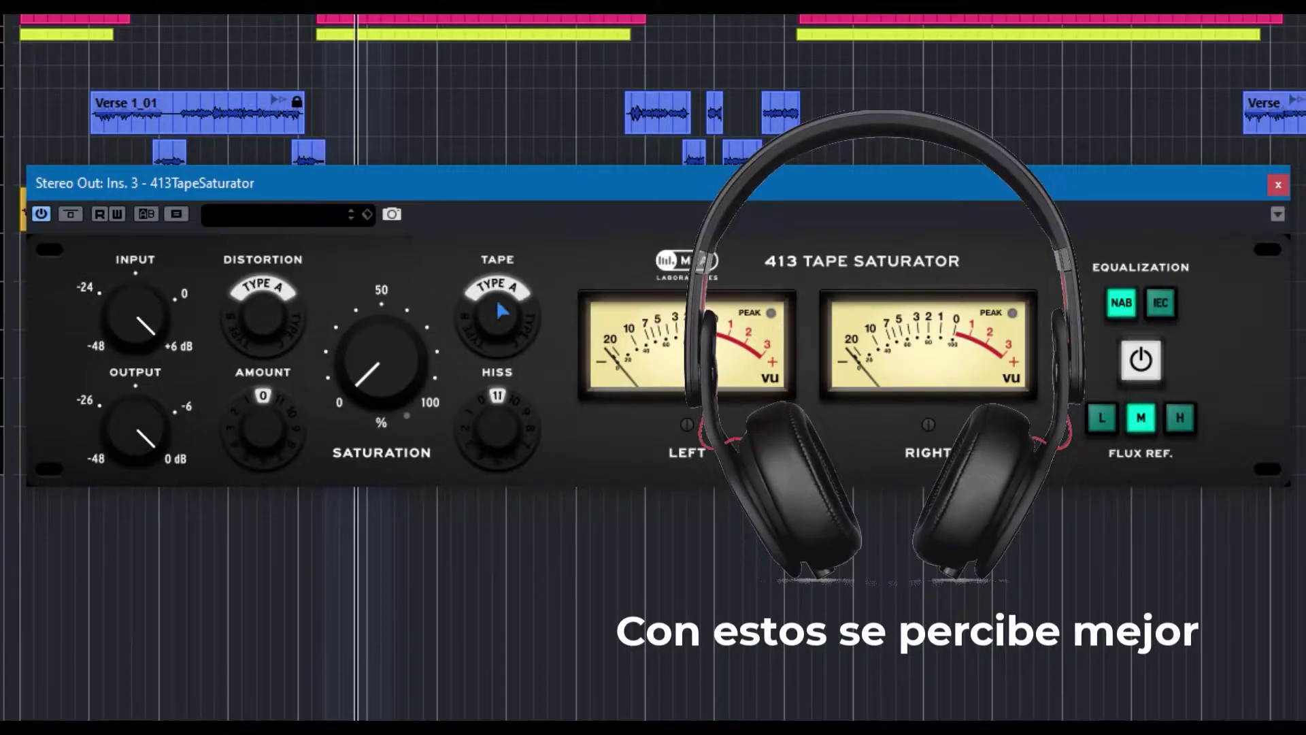
mouse_move(492, 446)
left_click_drag(491, 445, 537, 720)
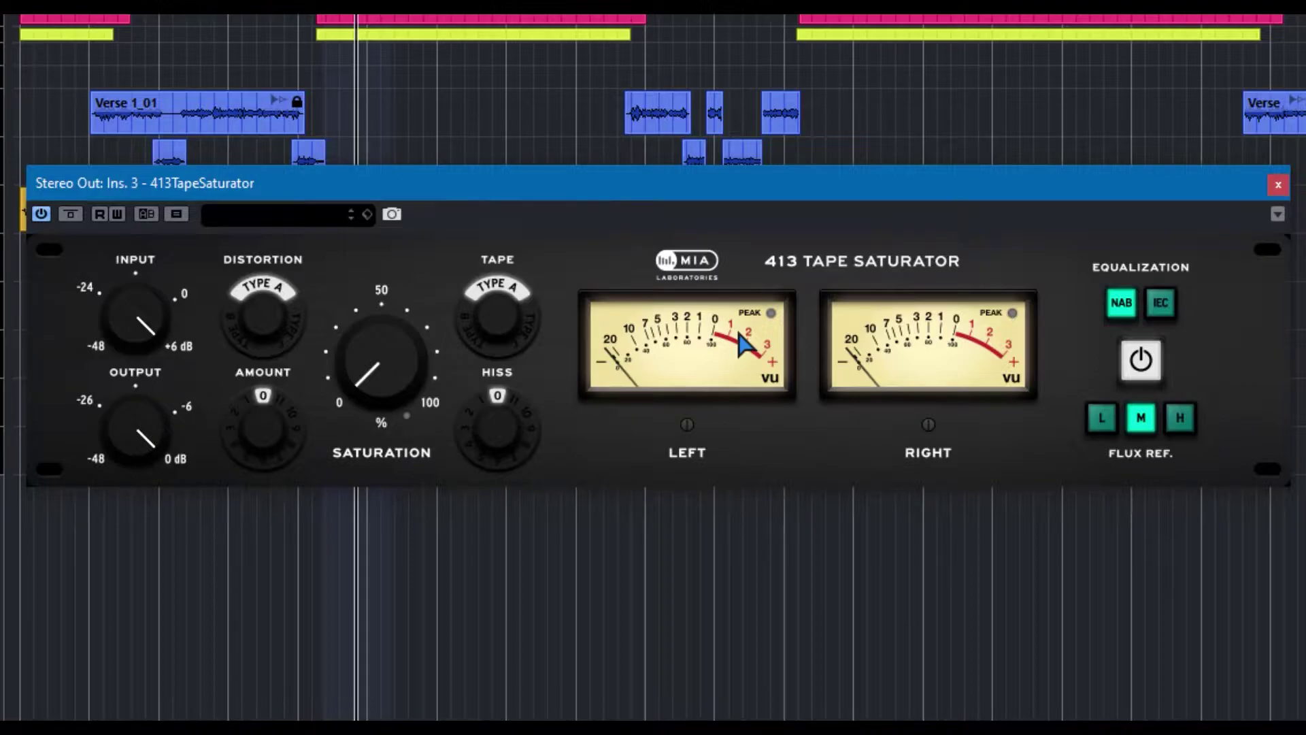
- Compare the NAB and IEC equalization curves, ending on IEC
left_click(1158, 305)
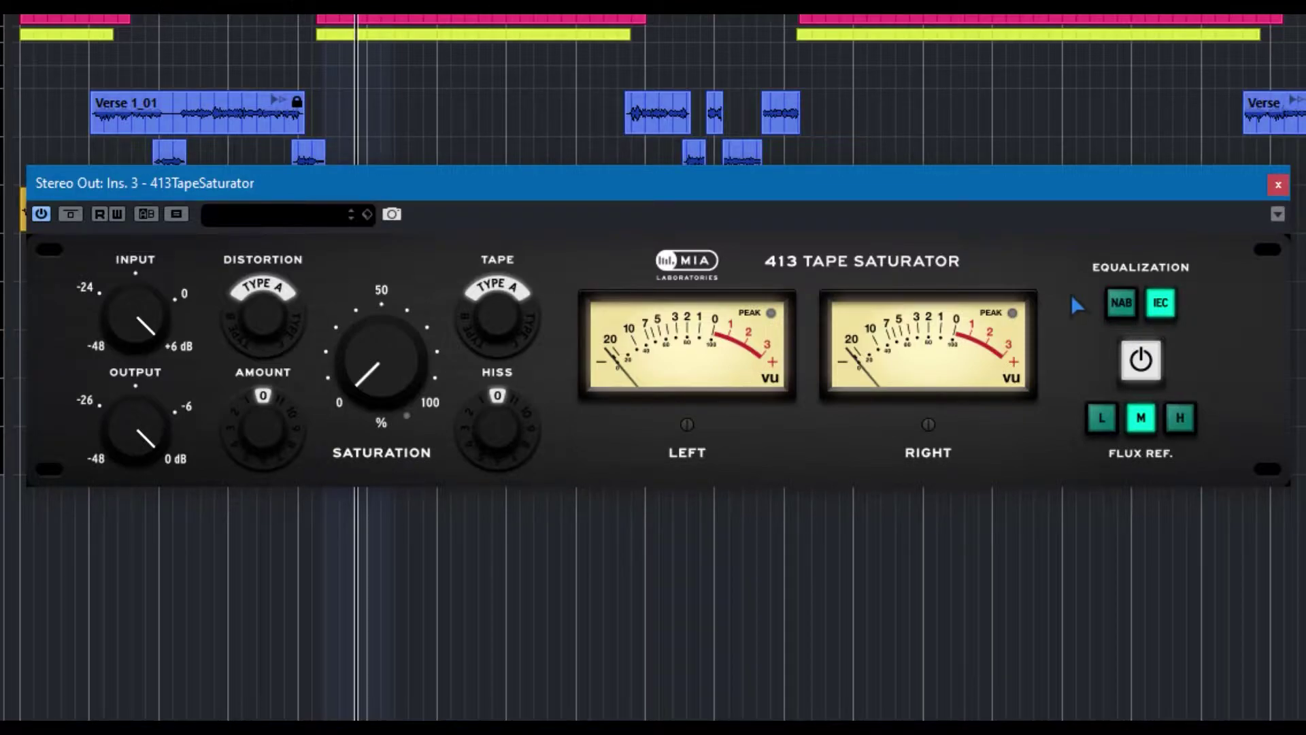
left_click(1115, 309)
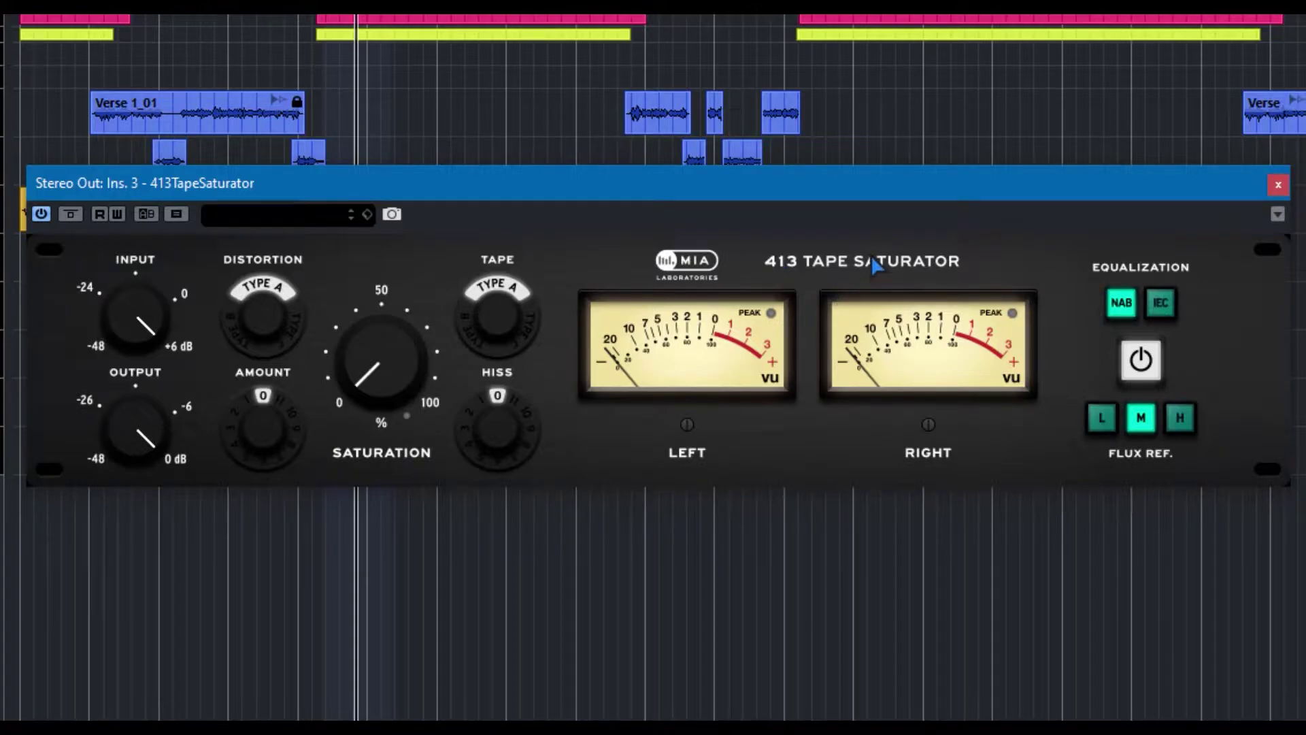
left_click(1159, 304)
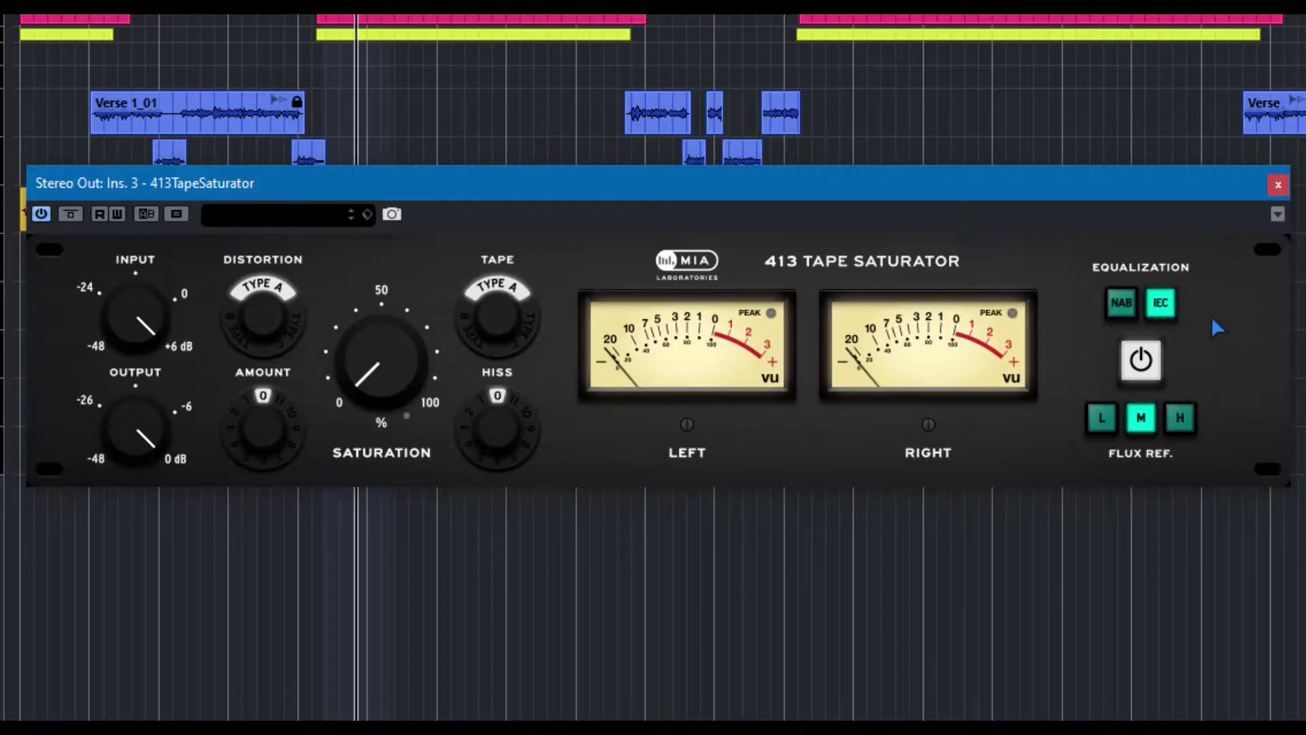
left_click(1122, 307)
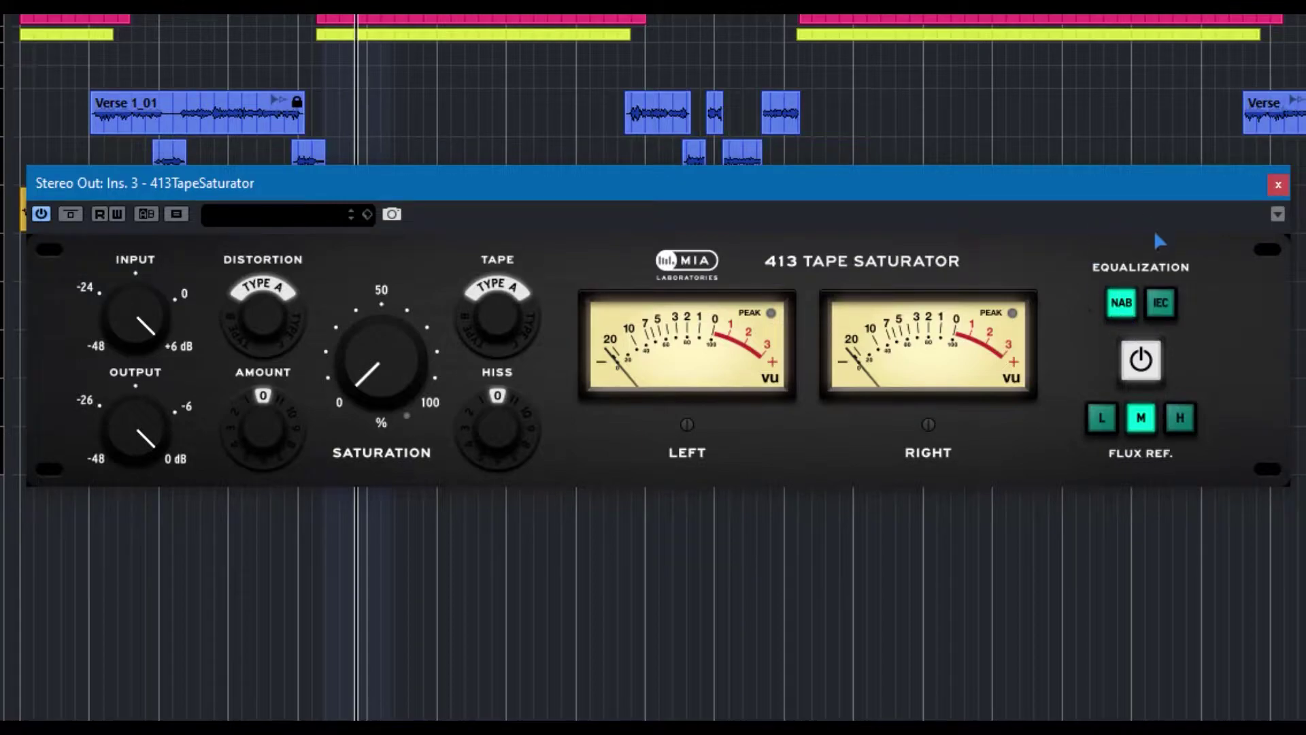
left_click(1162, 304)
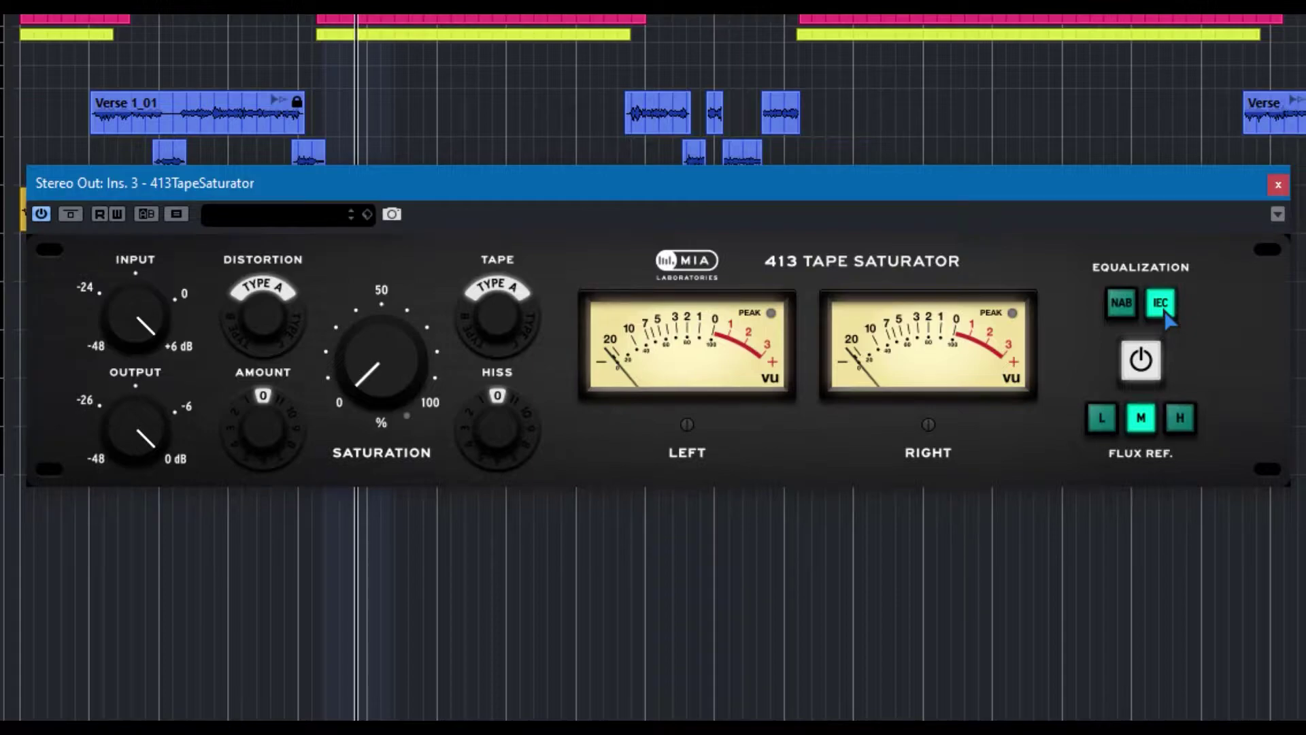
- Switch the saturator off and on again, and step the flux reference through L, M and H
left_click(1148, 365)
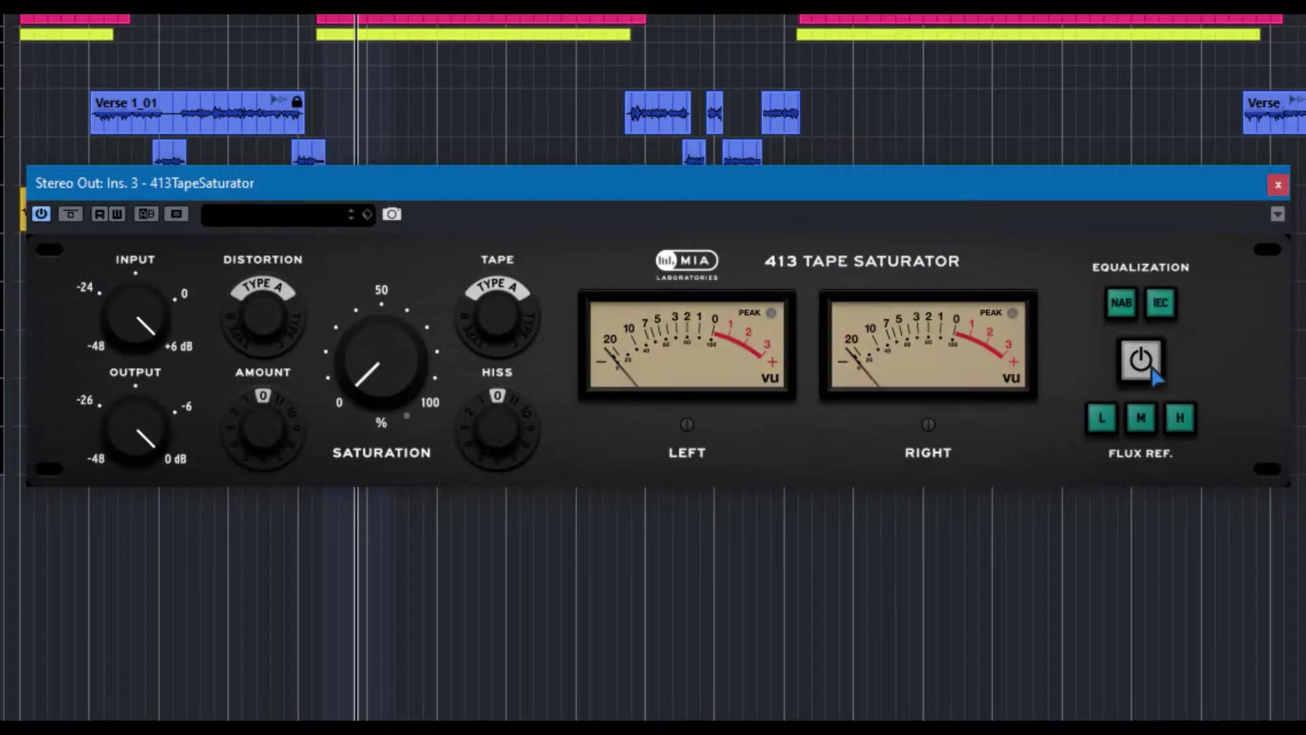
left_click(1148, 366)
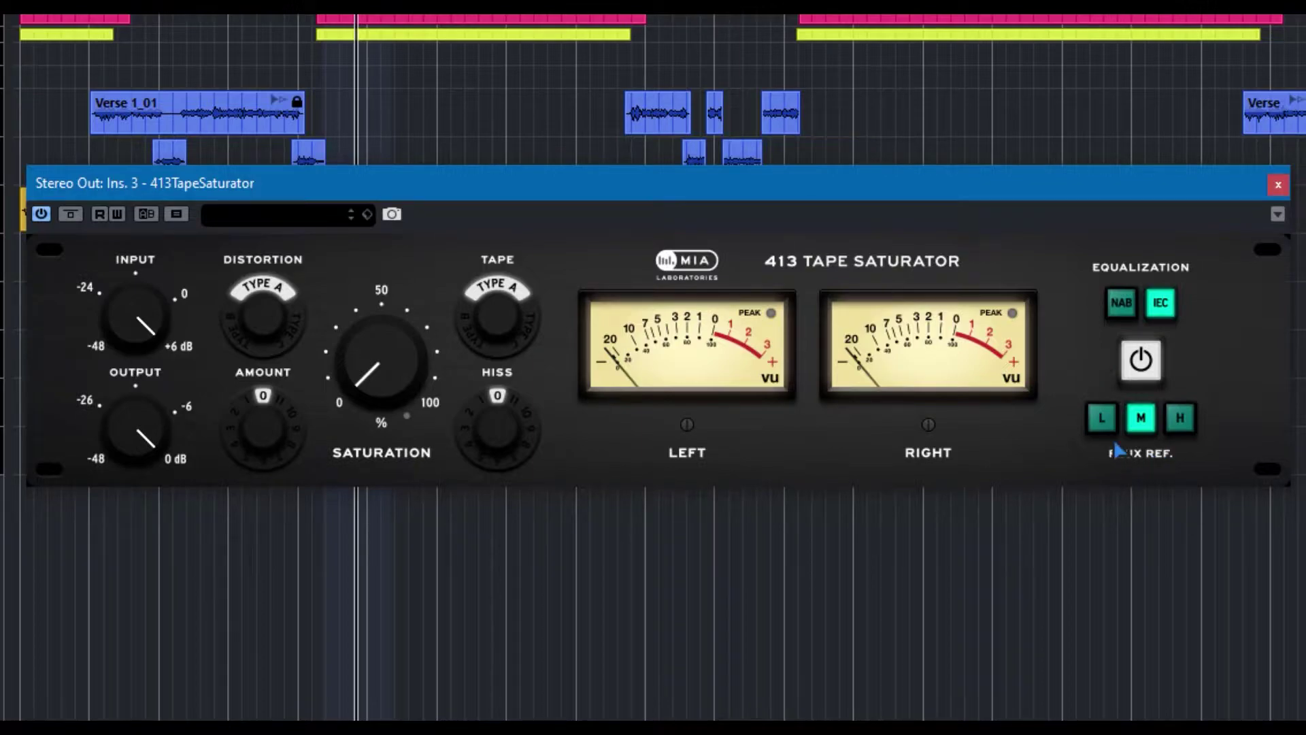
left_click(1104, 417)
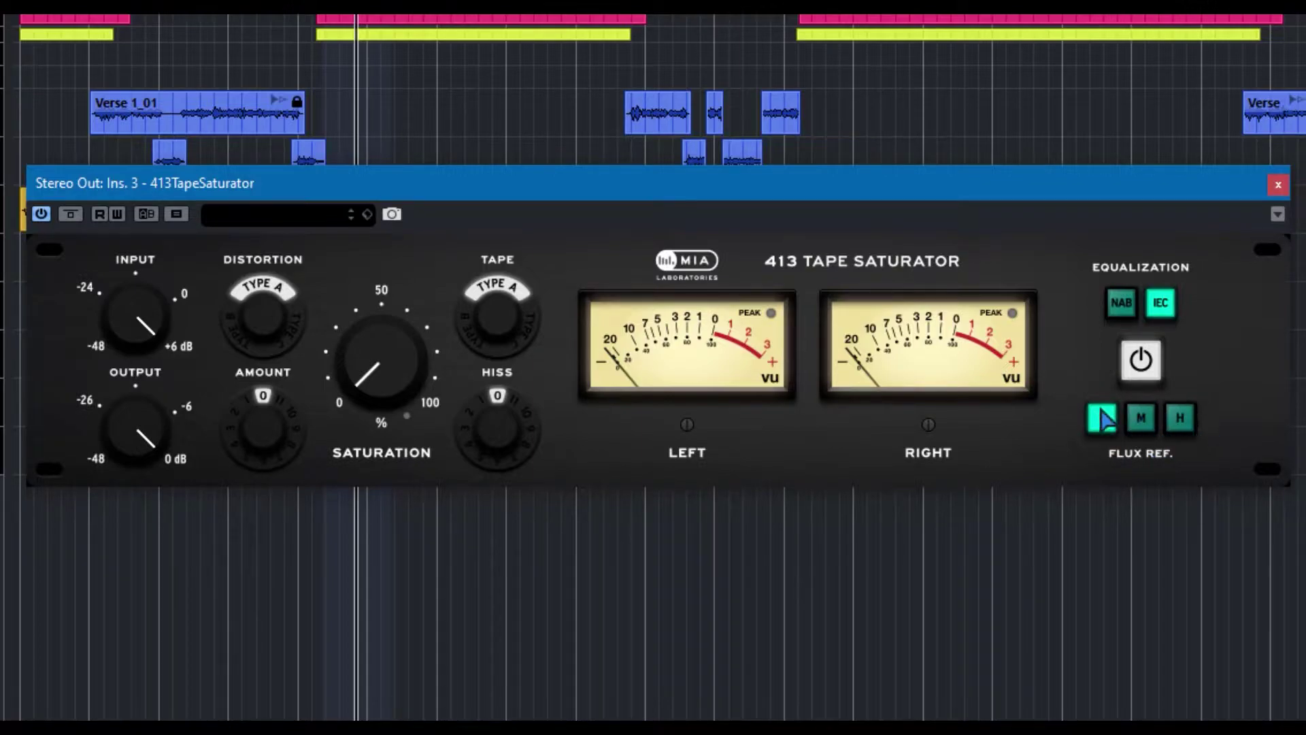
left_click(1141, 418)
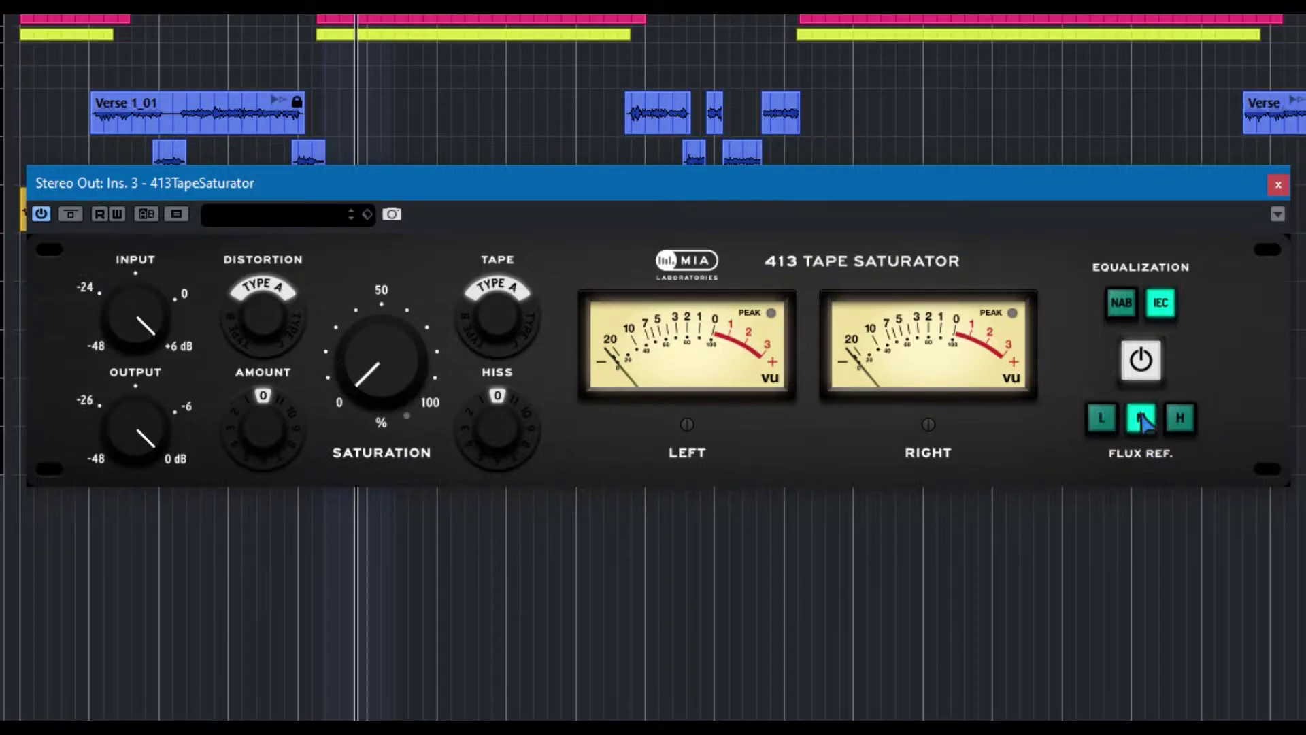
left_click(1179, 424)
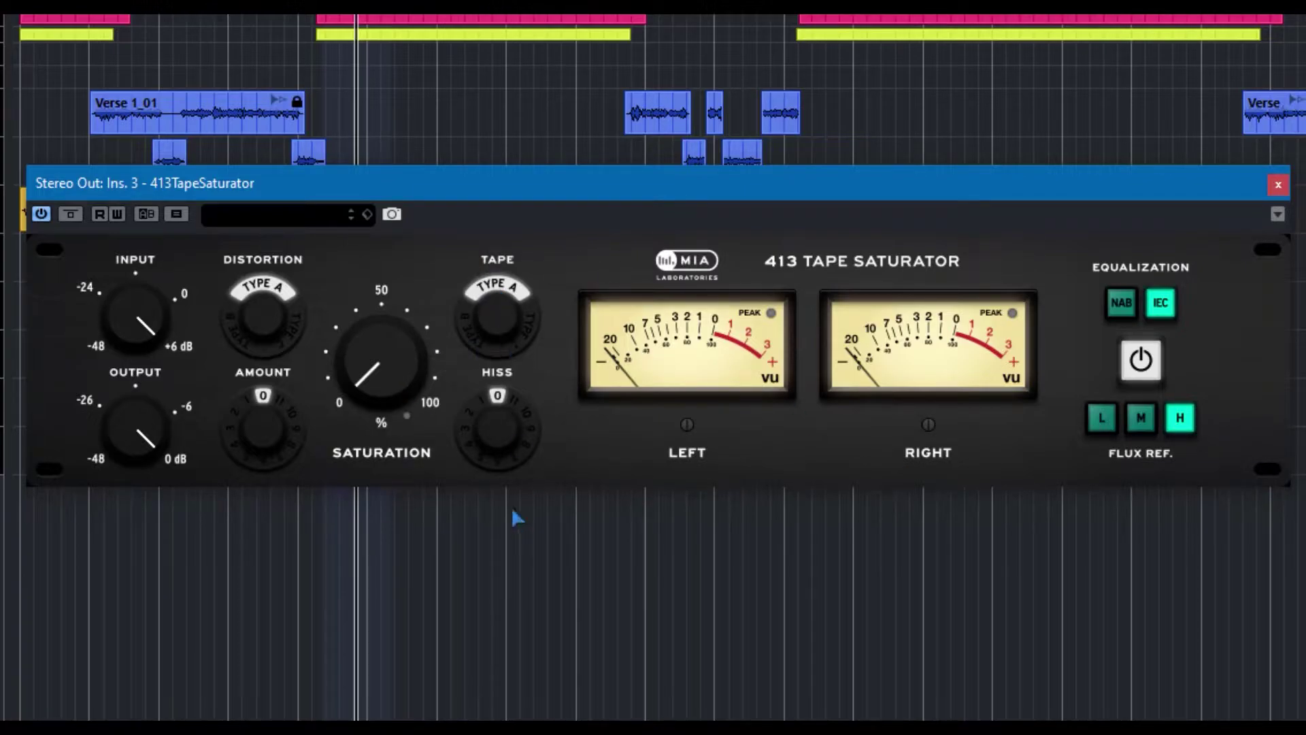
- Switch the tape to Type B and audition its hiss, leaving the hiss at 0
mouse_move(502, 442)
left_click_drag(501, 435, 417, 463)
left_click_drag(497, 320, 482, 222)
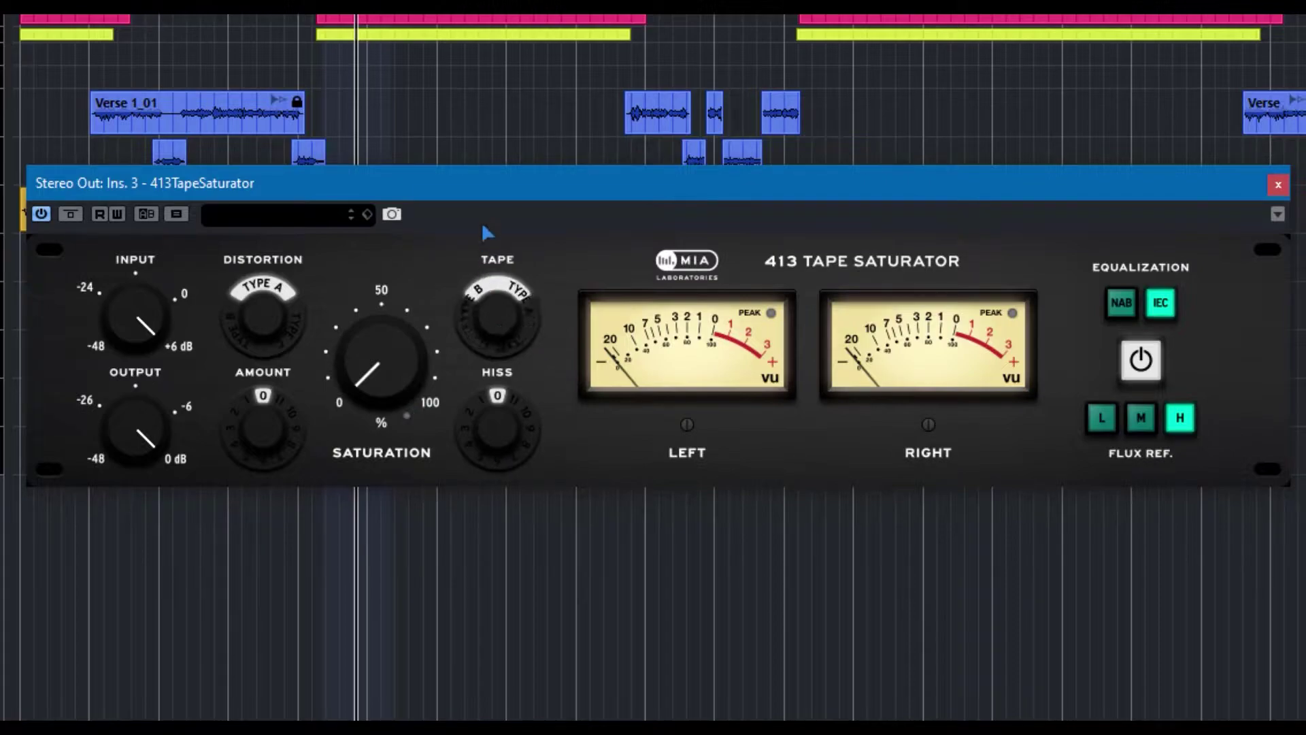
left_click_drag(498, 435, 480, 667)
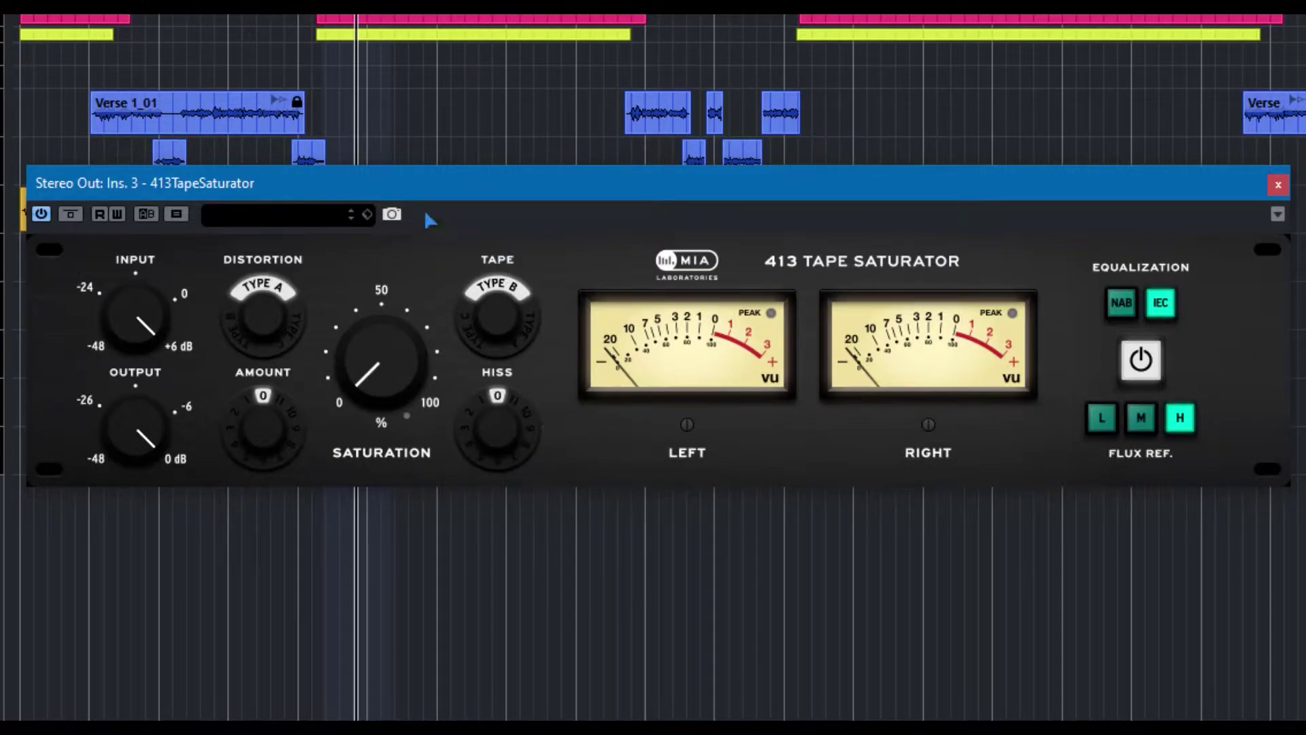
- Switch the tape to Type C and audition the hiss at 11, returning it to 0
left_click_drag(509, 343, 502, 203)
left_click_drag(476, 449, 496, 34)
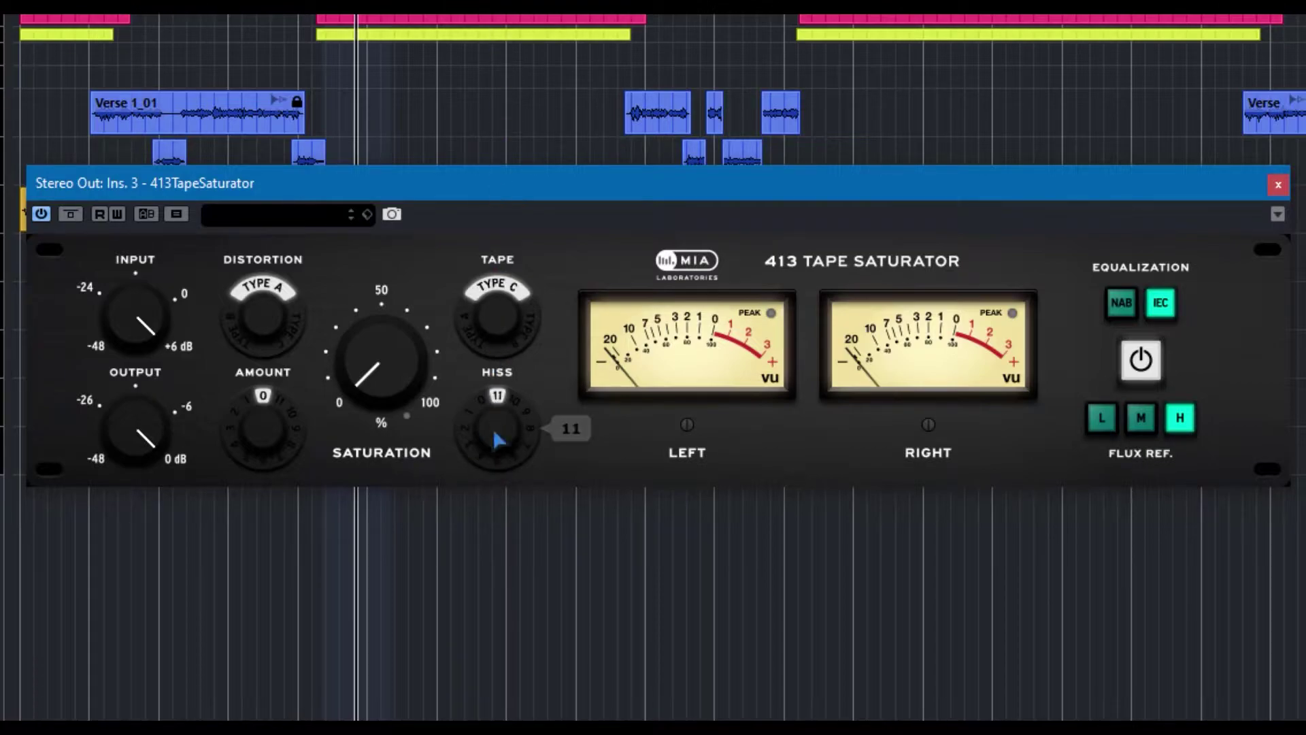
left_click_drag(499, 434, 499, 613)
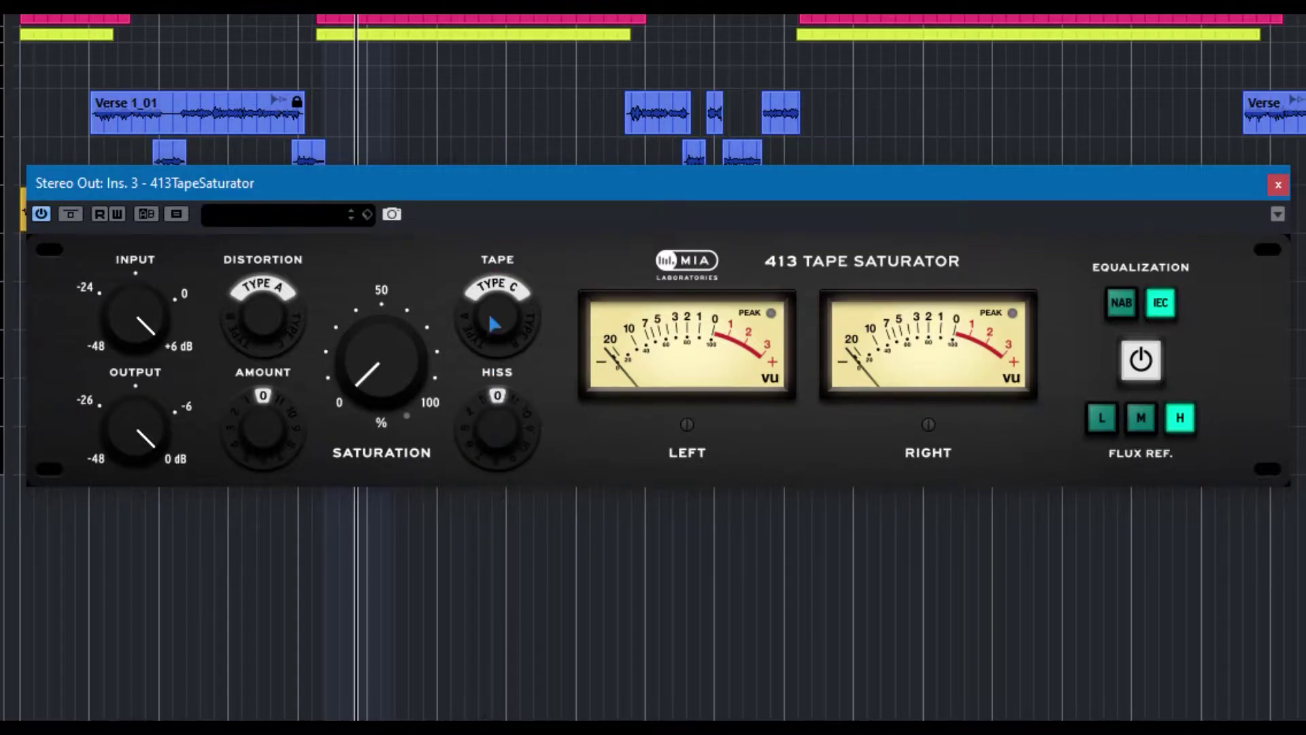
- Return the tape to Type A and test the hiss again, leaving it at 0
left_click_drag(500, 342, 499, 443)
left_click_drag(496, 440, 480, 267)
left_click_drag(485, 412, 487, 503)
mouse_move(387, 373)
- Compare the sound with the saturator switched off, and set equalization to NAB and flux reference to M
left_click(1140, 360)
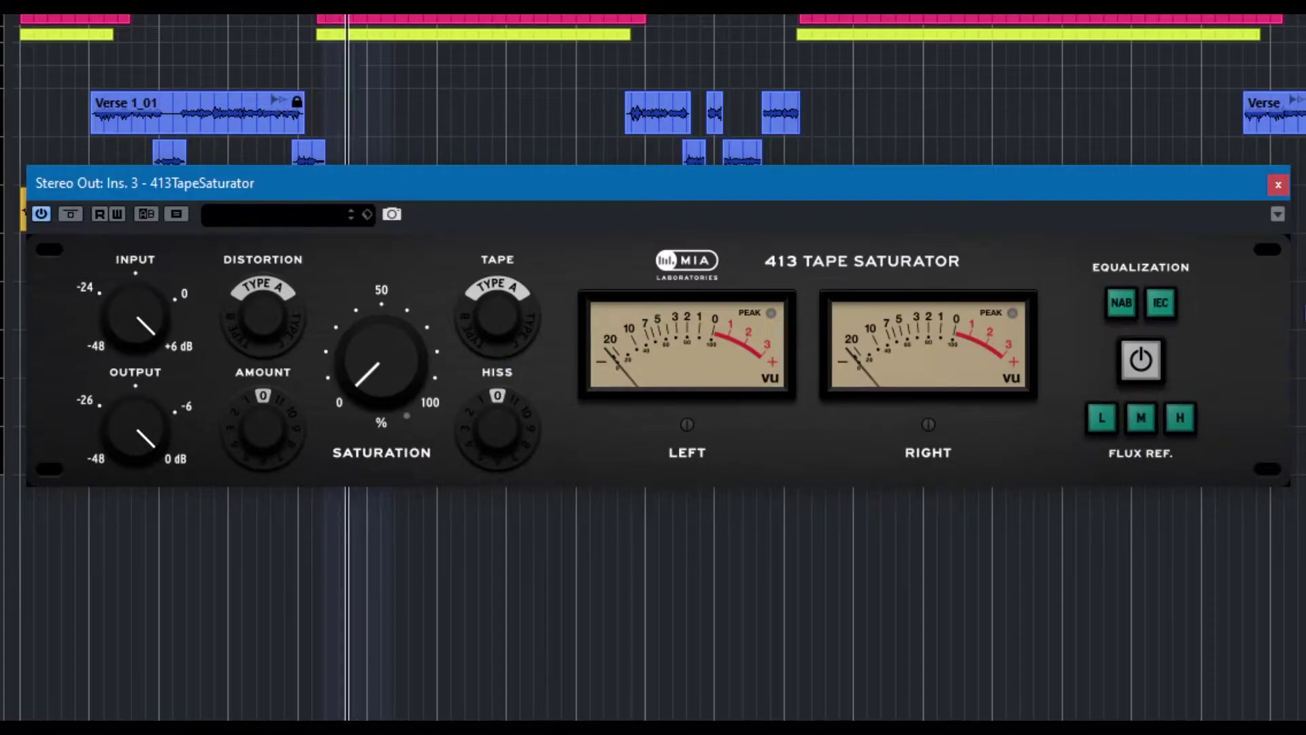
left_click(1121, 302)
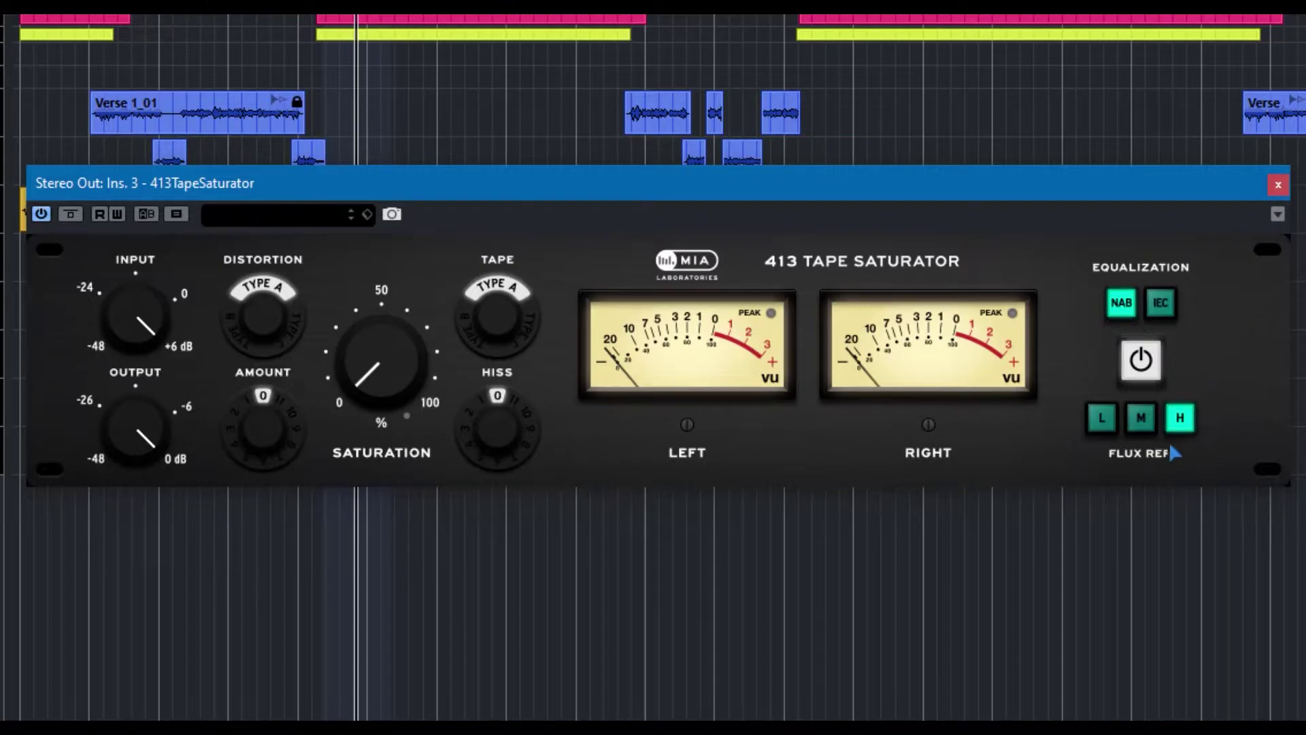
left_click(1140, 419)
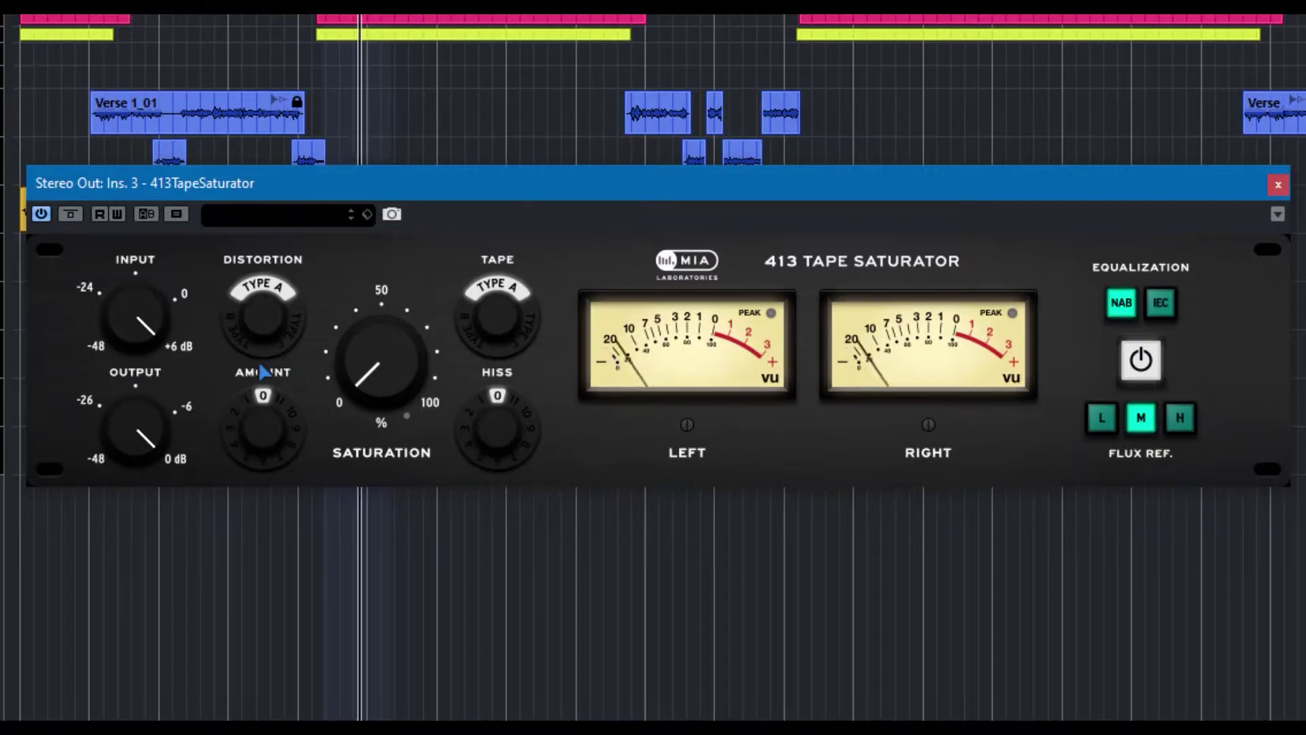
- Set the distortion amount to 11 and the saturation to 100%
left_click_drag(262, 427, 235, 26)
left_click_drag(264, 398, 247, 334)
left_click_drag(378, 367, 318, 20)
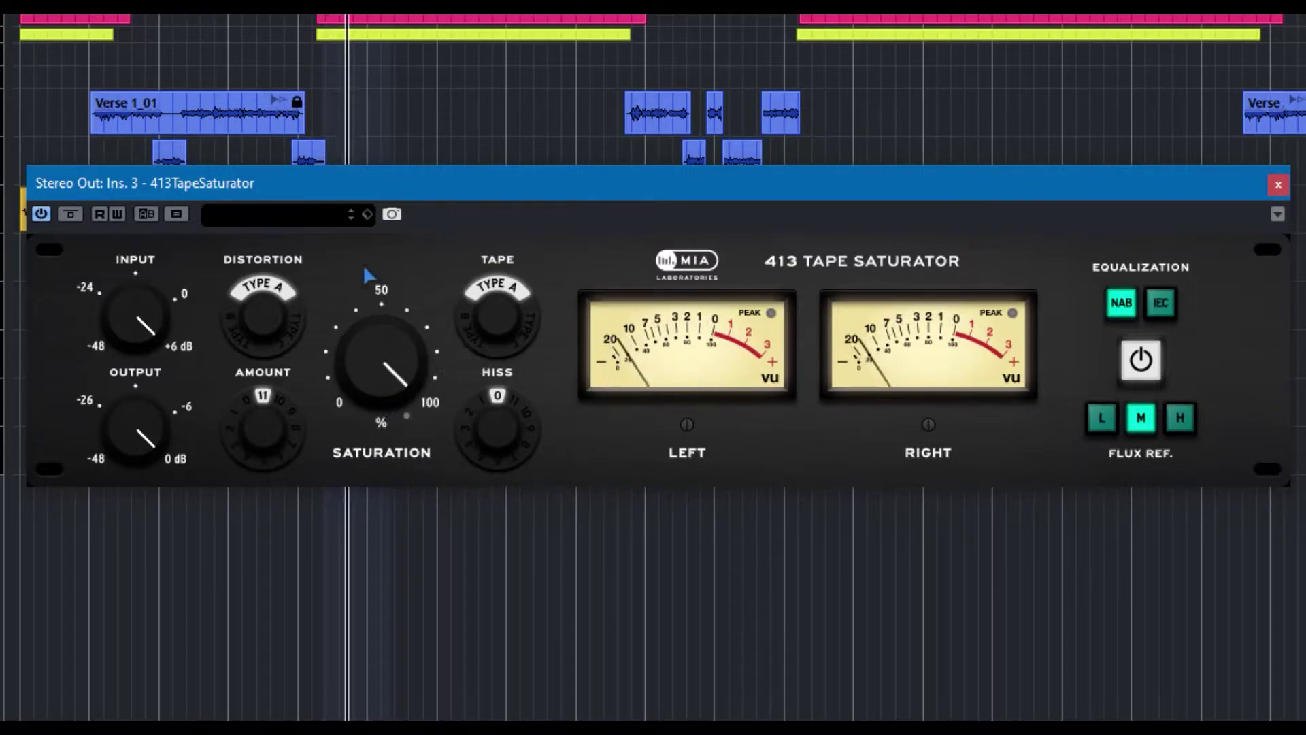
- Audition distortion Type B and Type C during playback and return the distortion to Type A
mouse_move(246, 423)
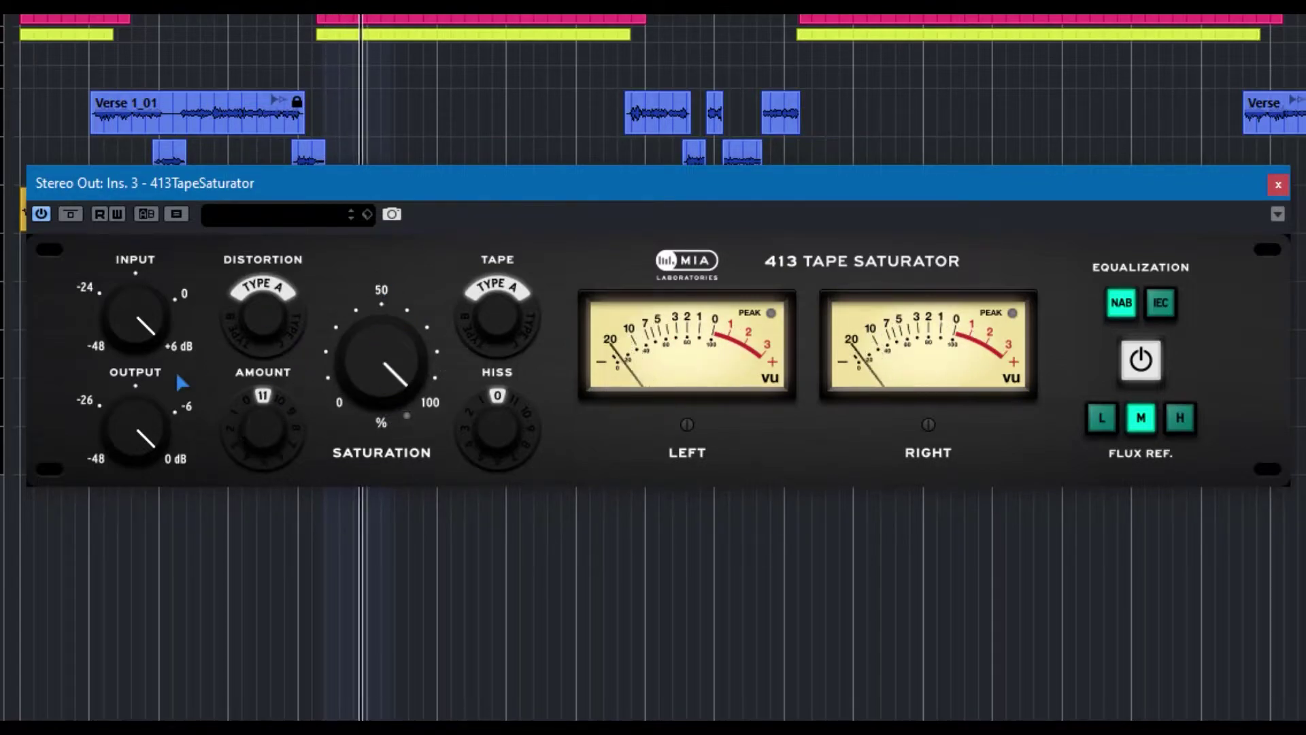
left_click_drag(256, 333, 251, 245)
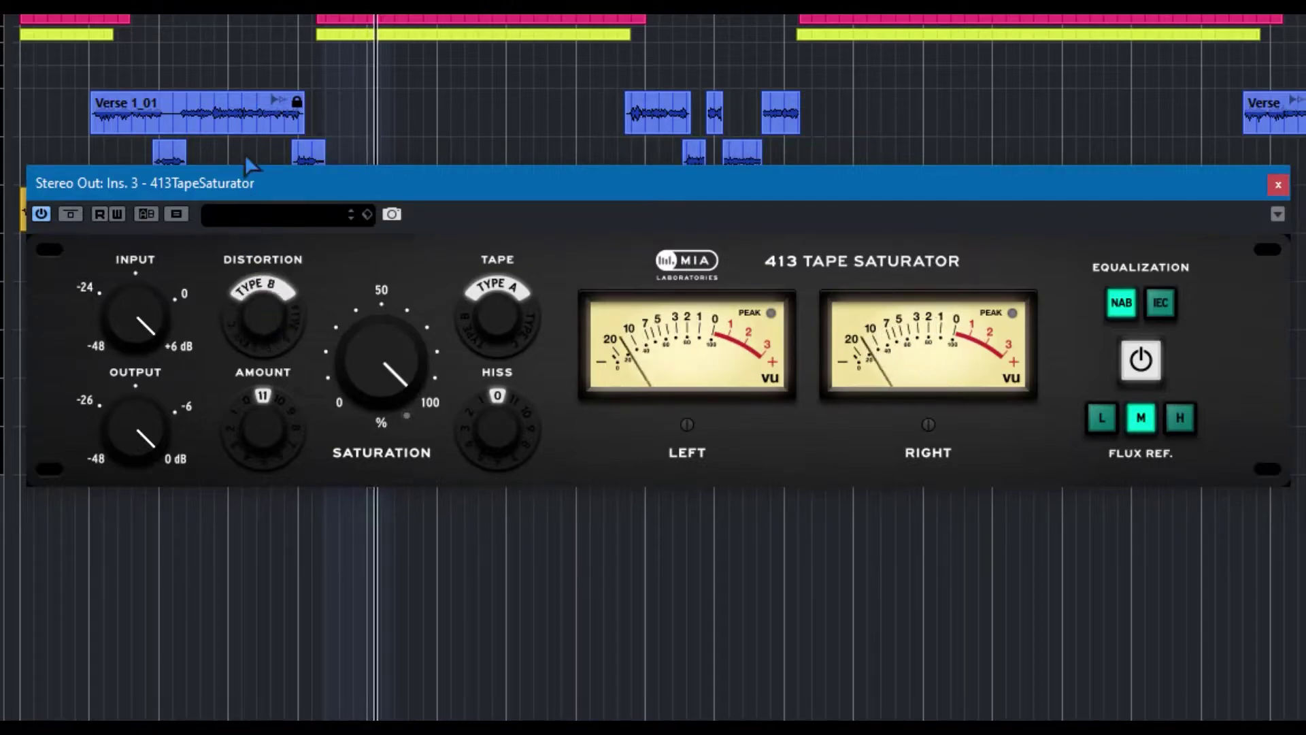
mouse_move(290, 430)
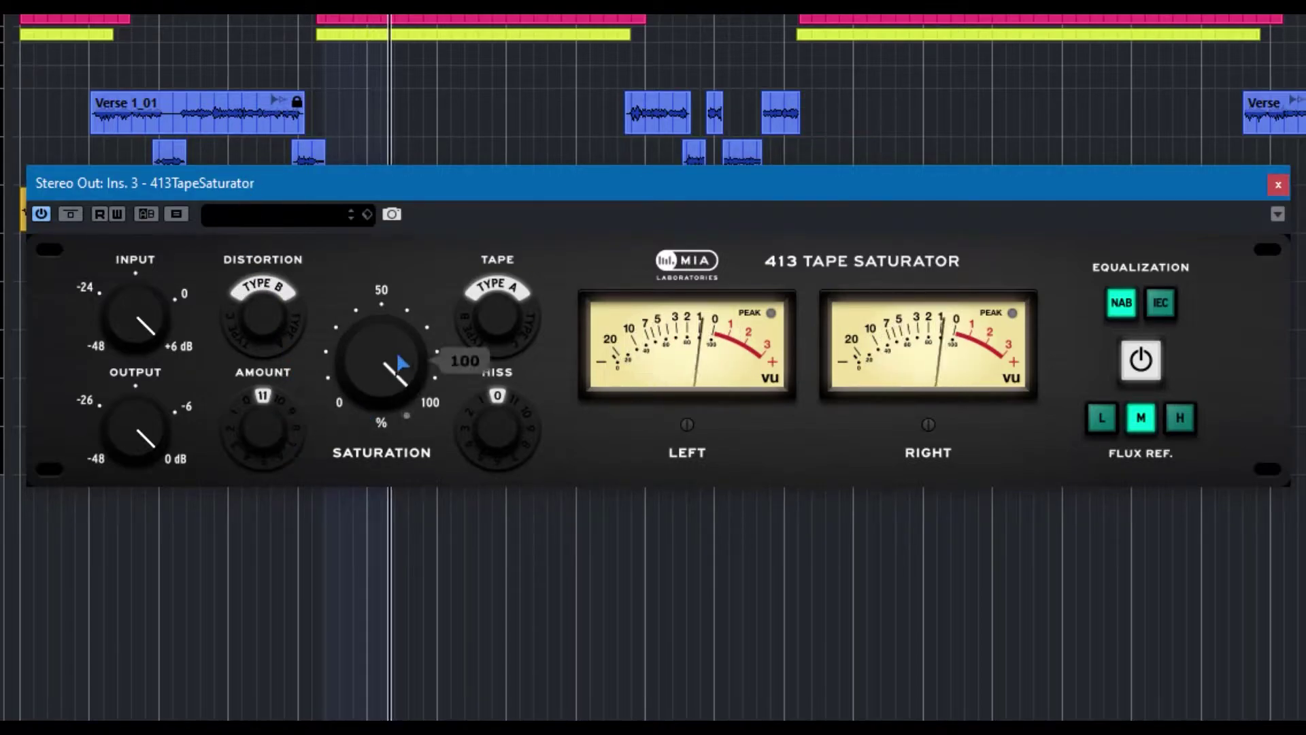
left_click_drag(246, 331, 231, 154)
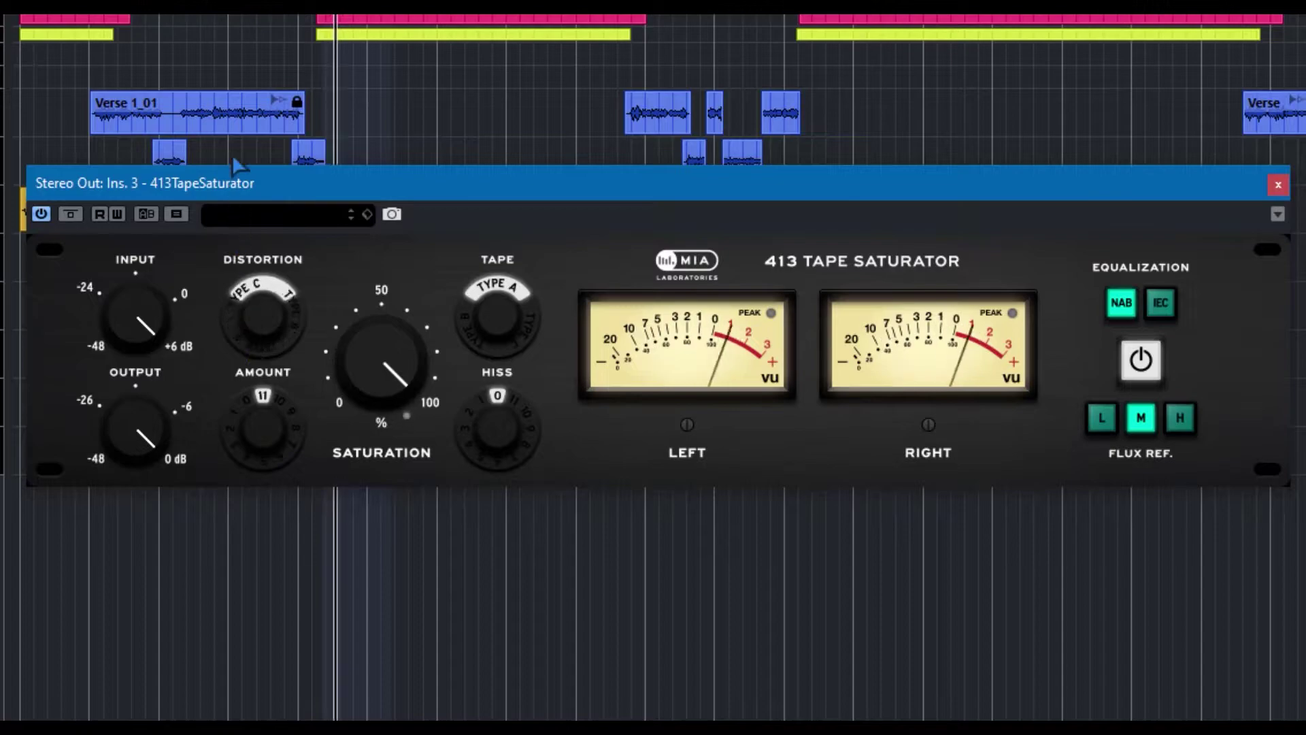
mouse_move(253, 464)
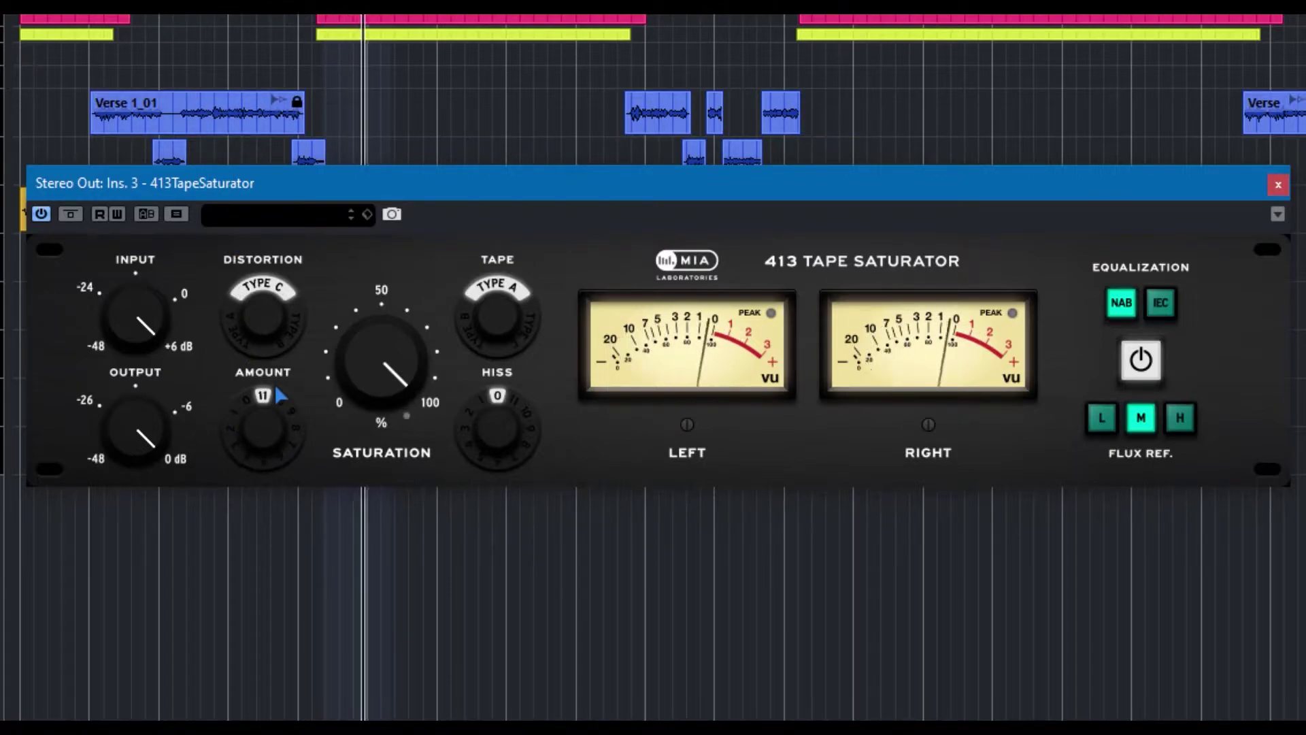
left_click_drag(269, 348, 297, 533)
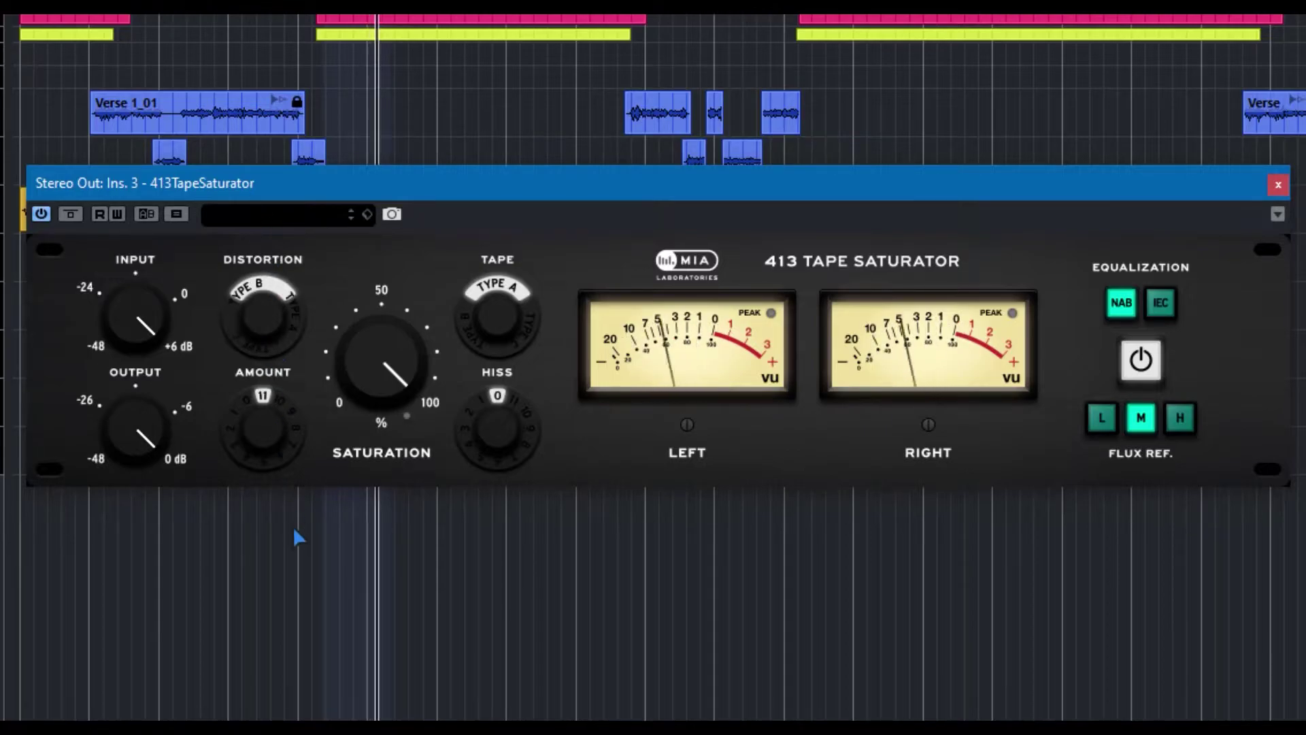
left_click_drag(260, 291, 315, 635)
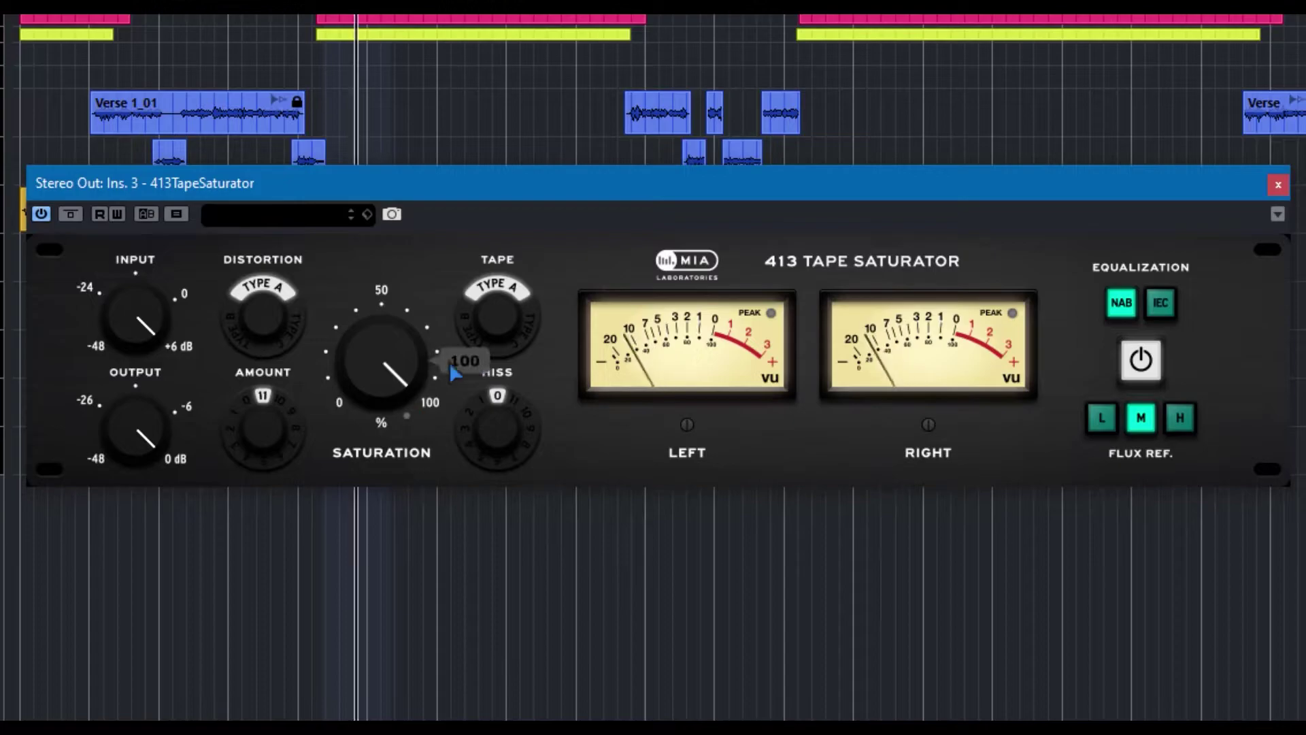
- Audition tape and distortion together on Type B, and set both to Type C
left_click(479, 333)
left_click(259, 324)
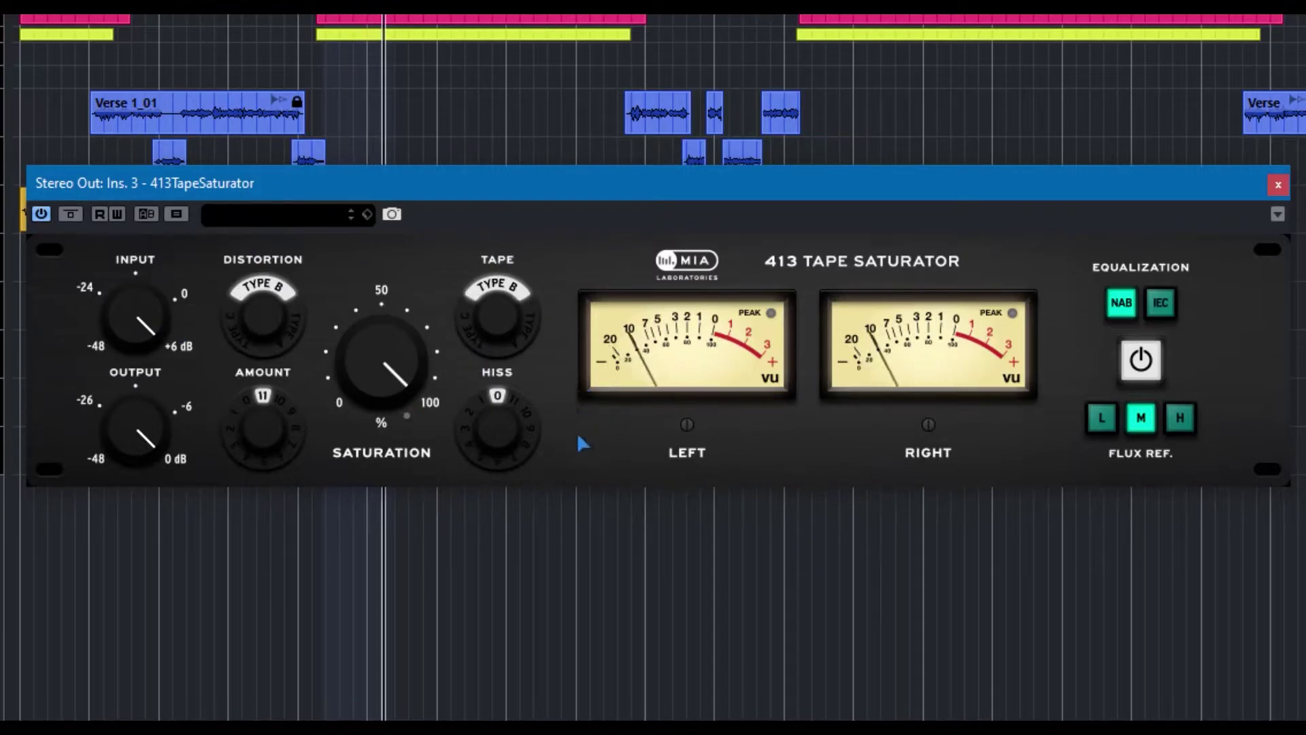
left_click(523, 333)
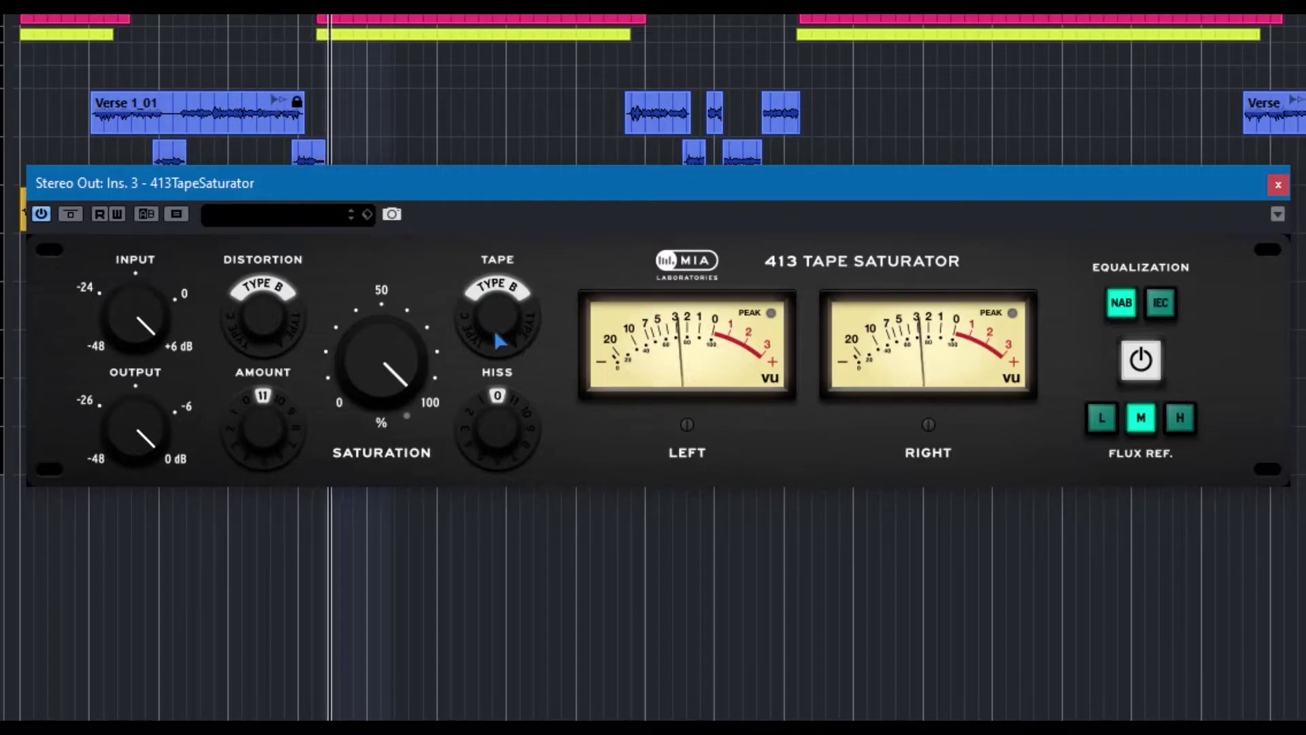
left_click(263, 334)
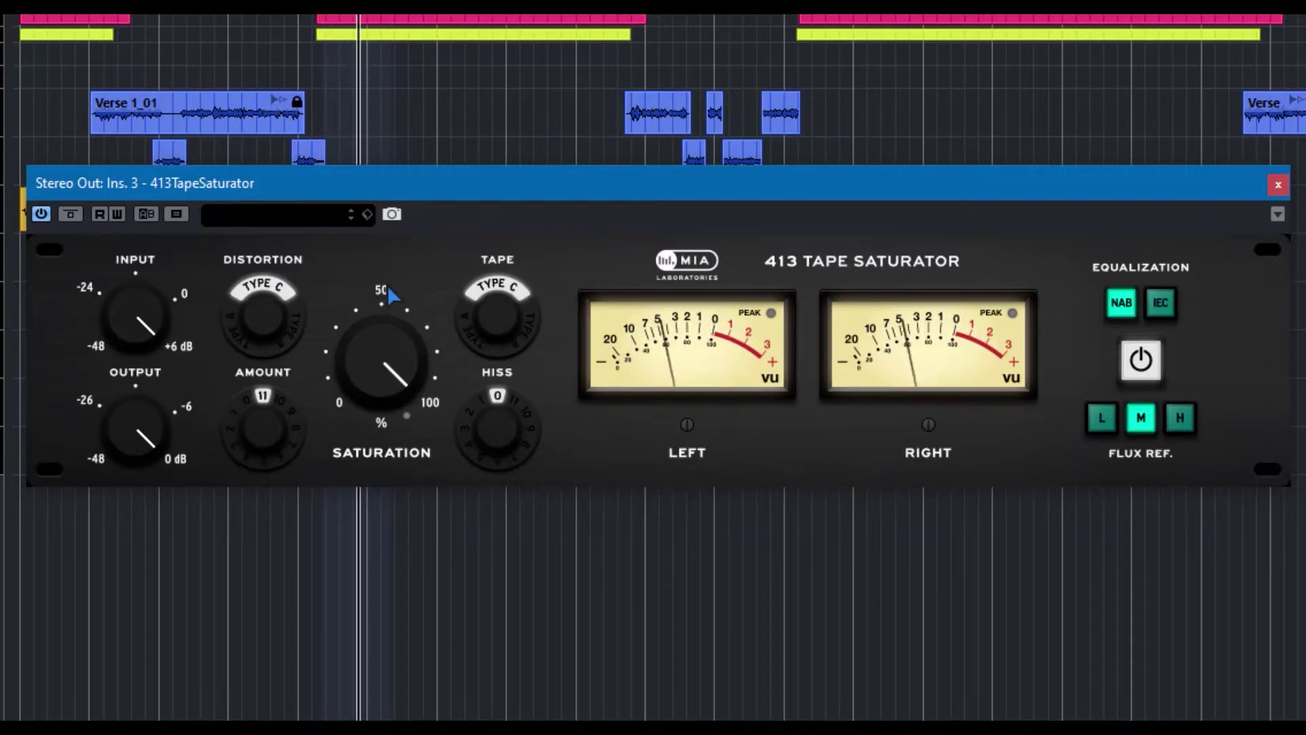
- Return distortion and tape to Type A and compare NAB and IEC equalization during playback, ending on IEC
left_click(264, 321)
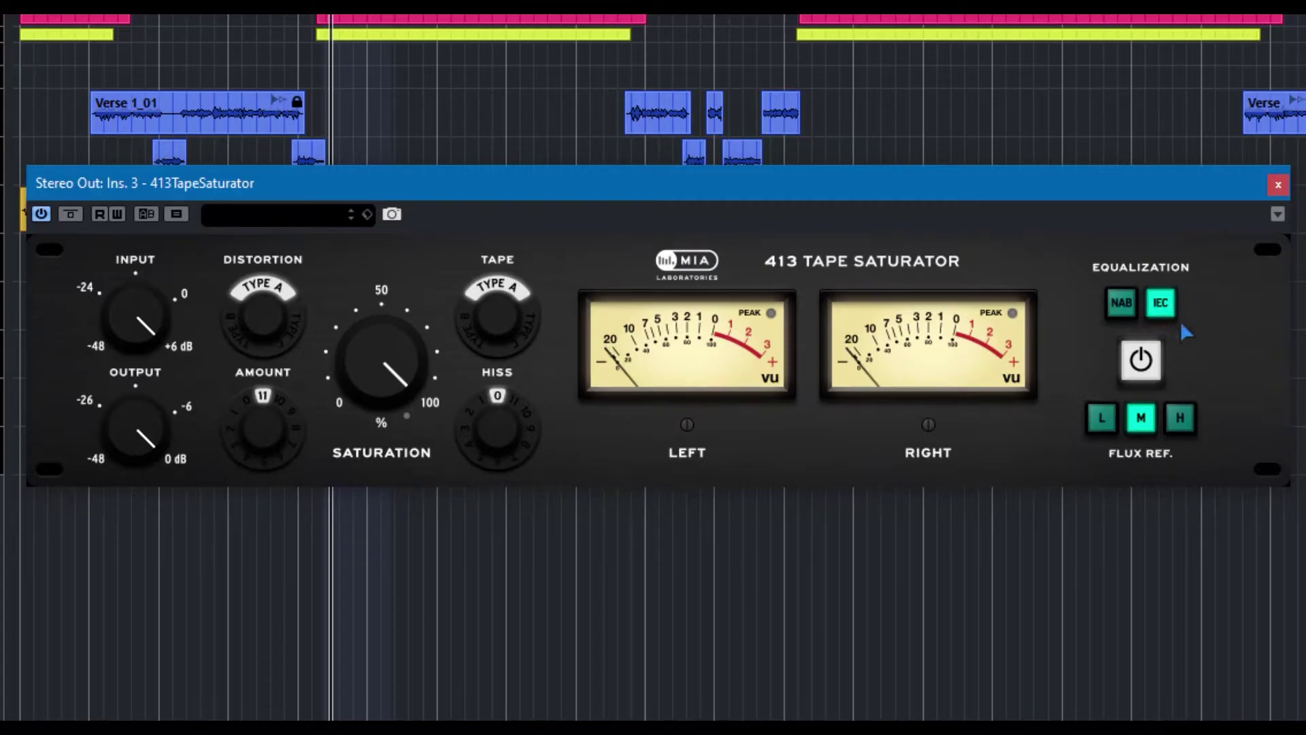
left_click(1120, 305)
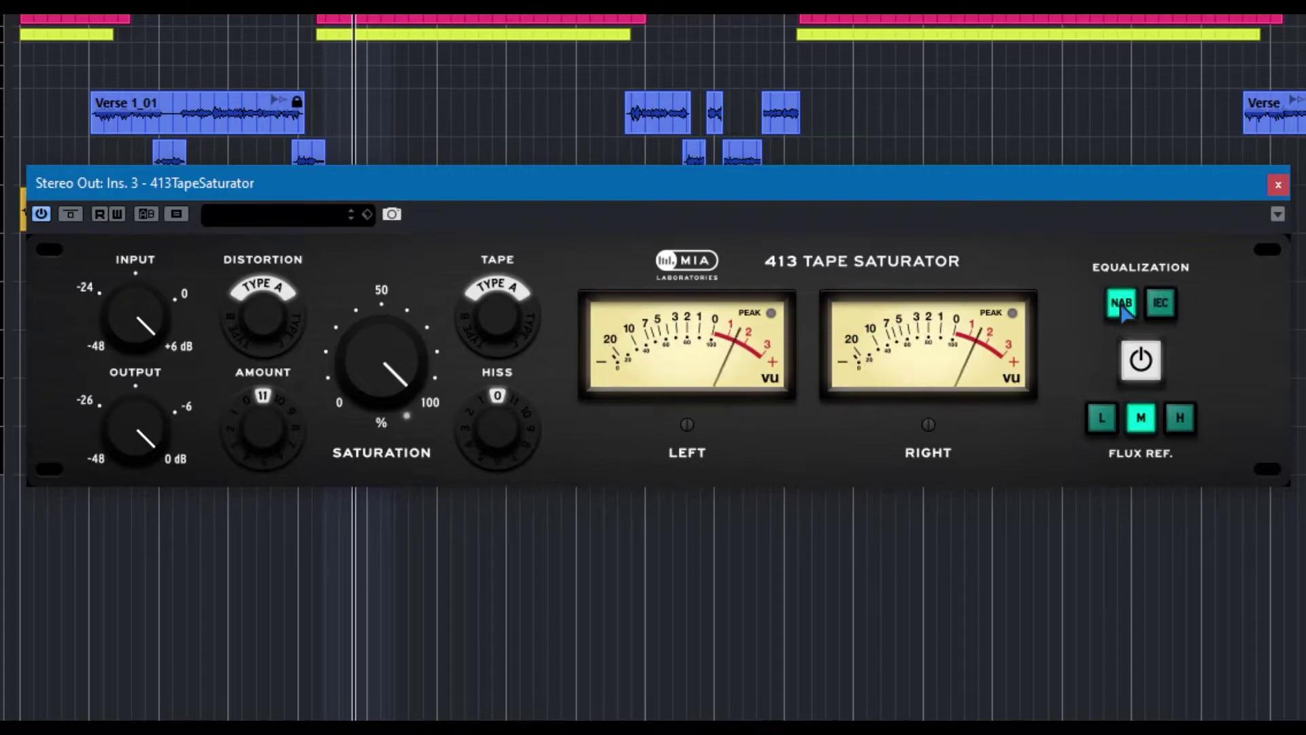
left_click(1162, 304)
left_click(1131, 304)
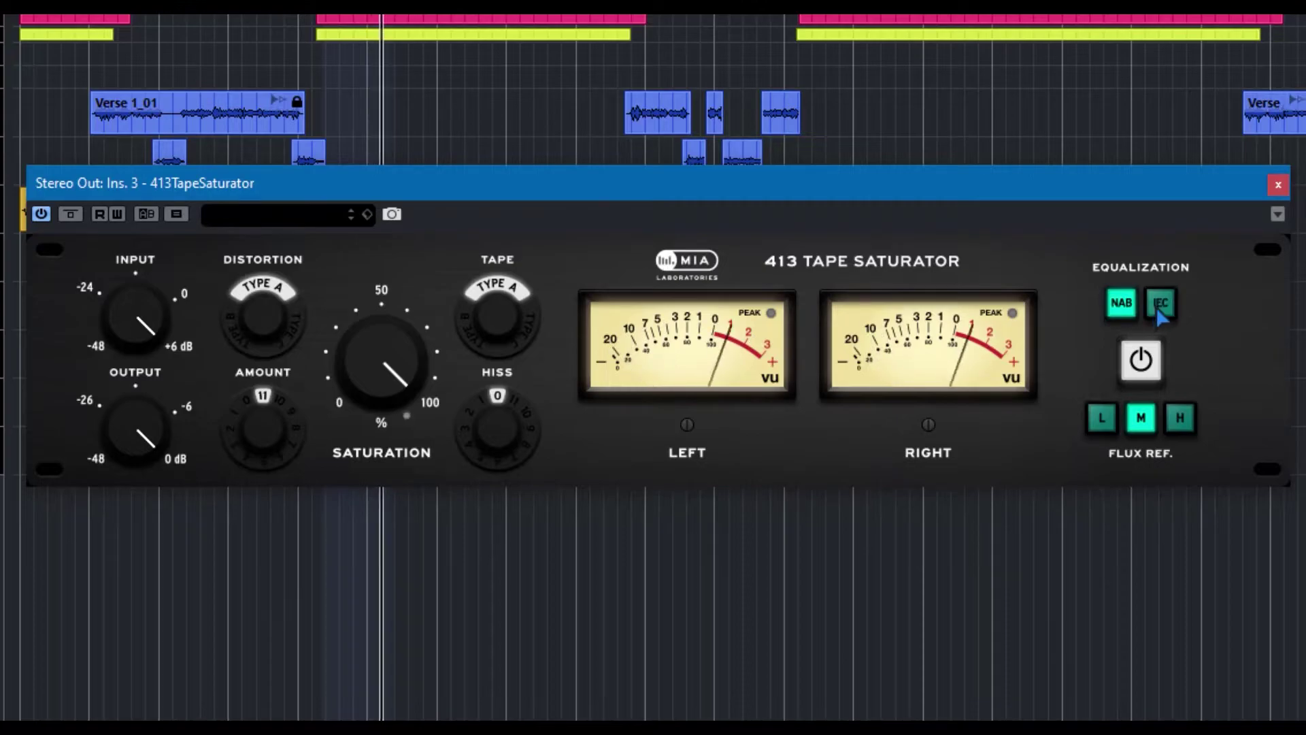
left_click(1158, 307)
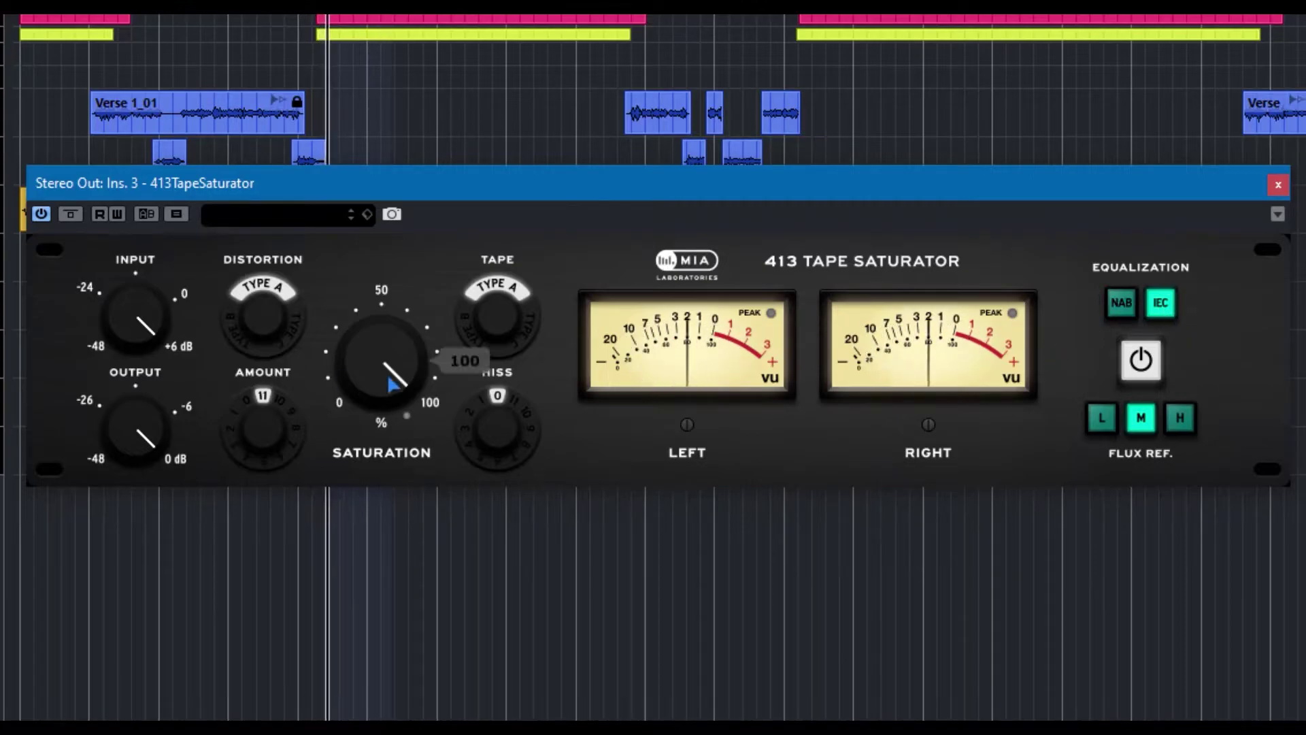
- Audition distortion Type B and Type C with IEC equalization and return the distortion to Type A
left_click(262, 299)
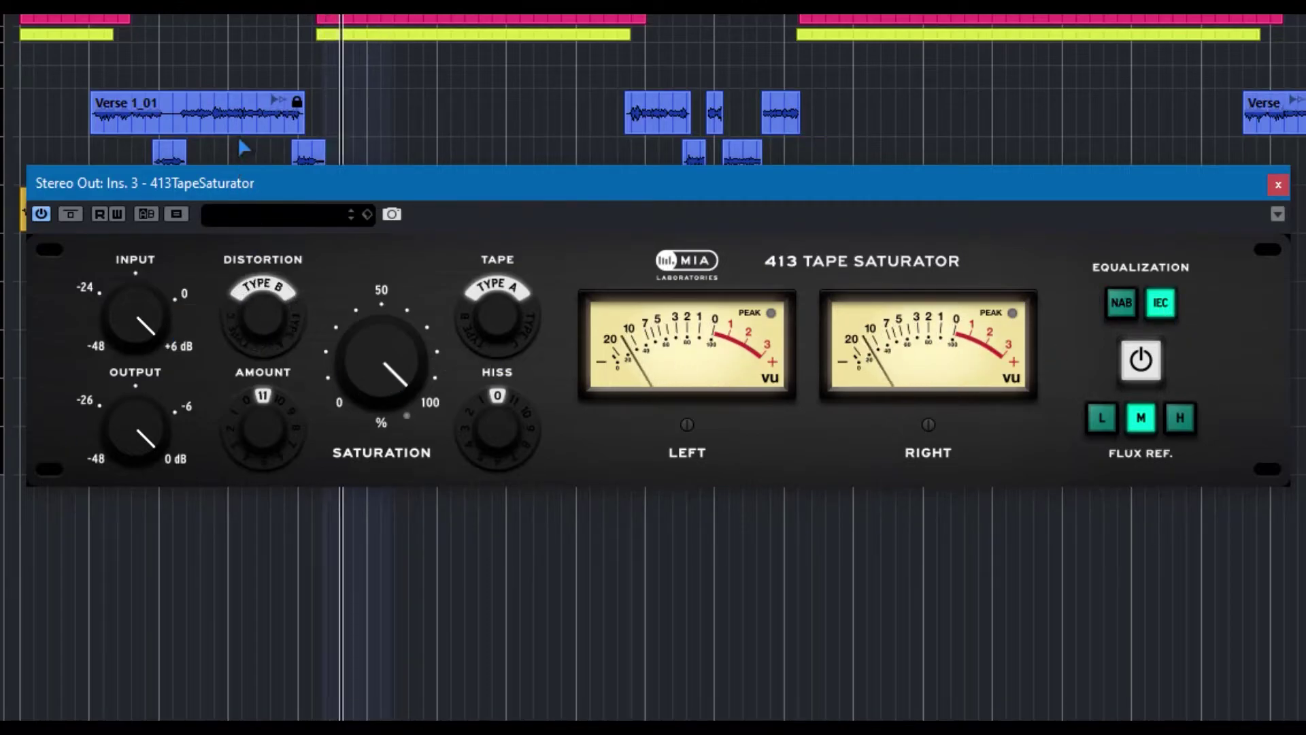
left_click(297, 296)
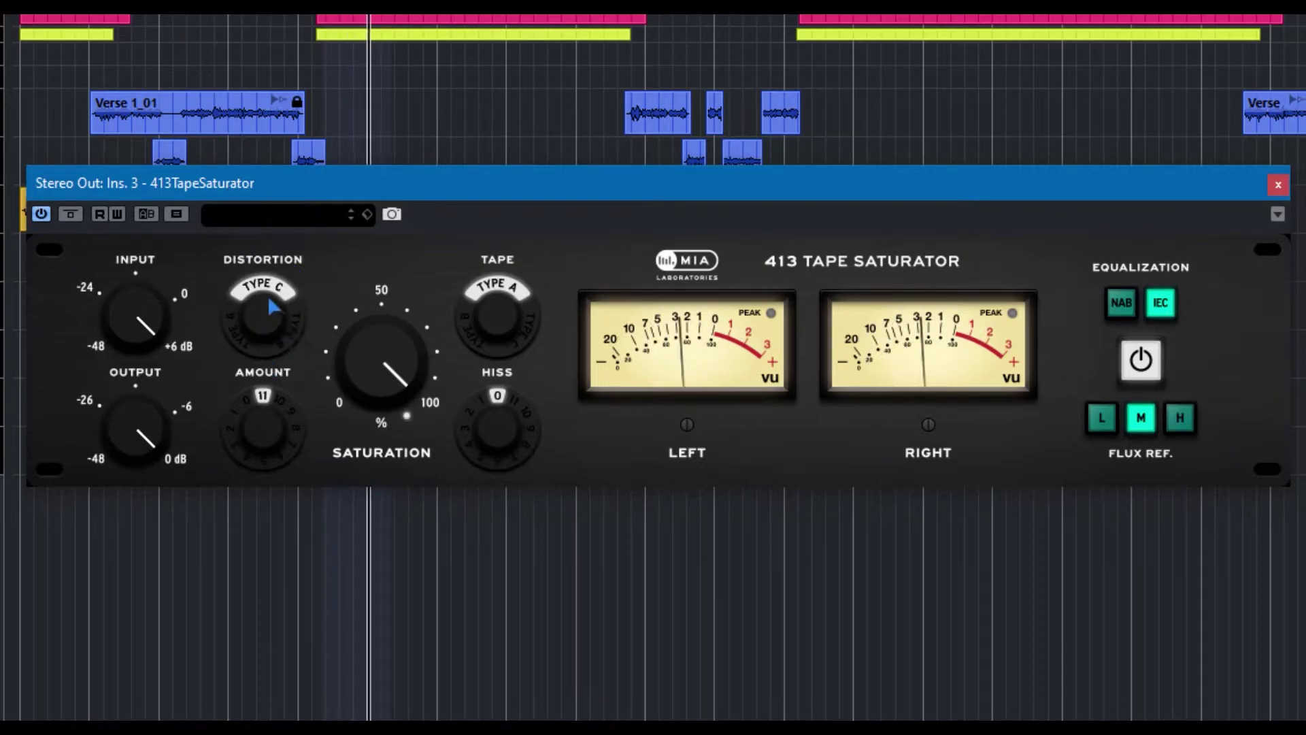
left_click(265, 301)
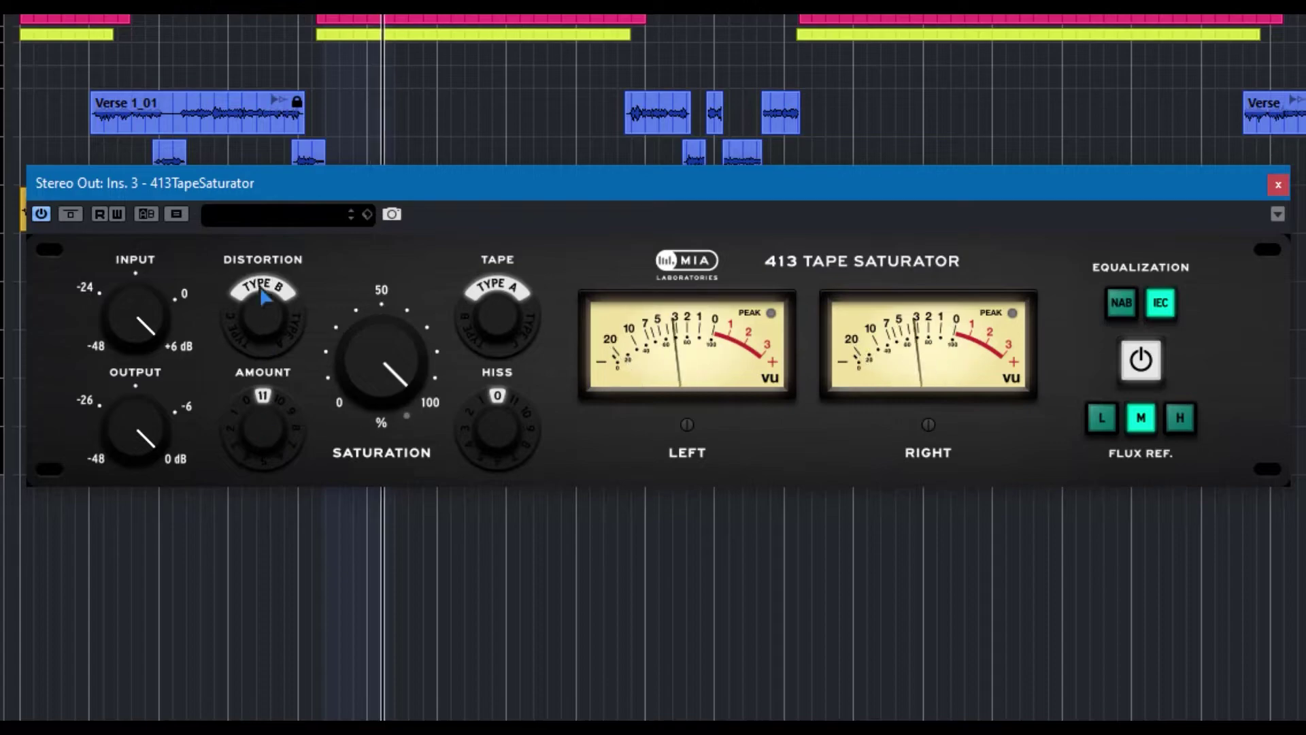
- Audition tape and distortion both on Type B with IEC equalization, and set both to Type C
left_click(495, 319)
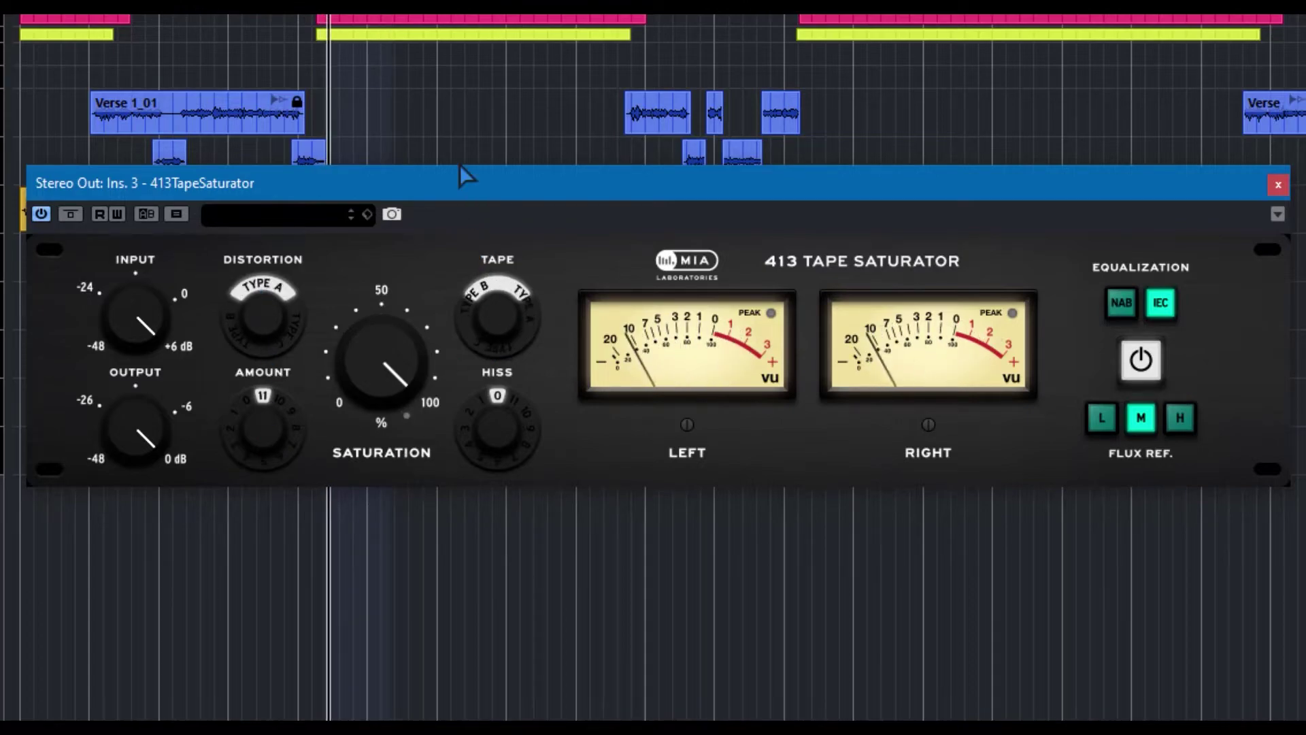
left_click(276, 307)
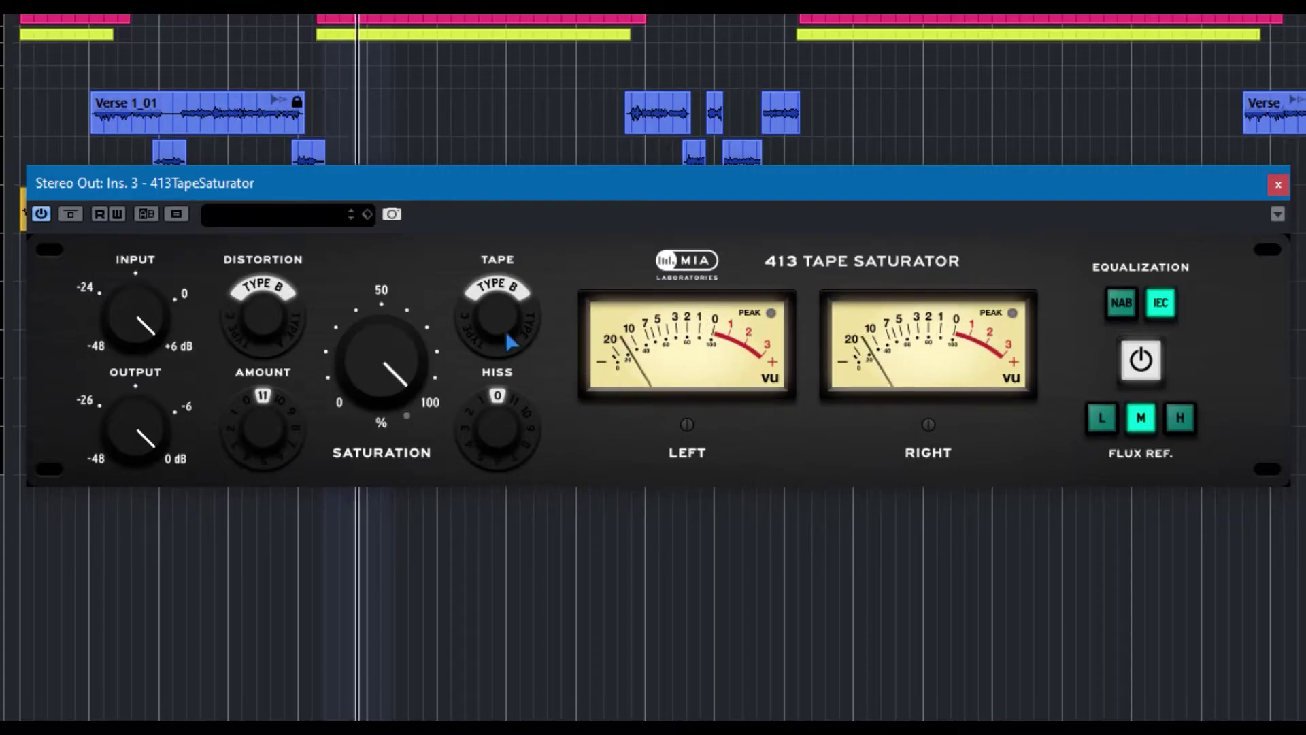
left_click(484, 283)
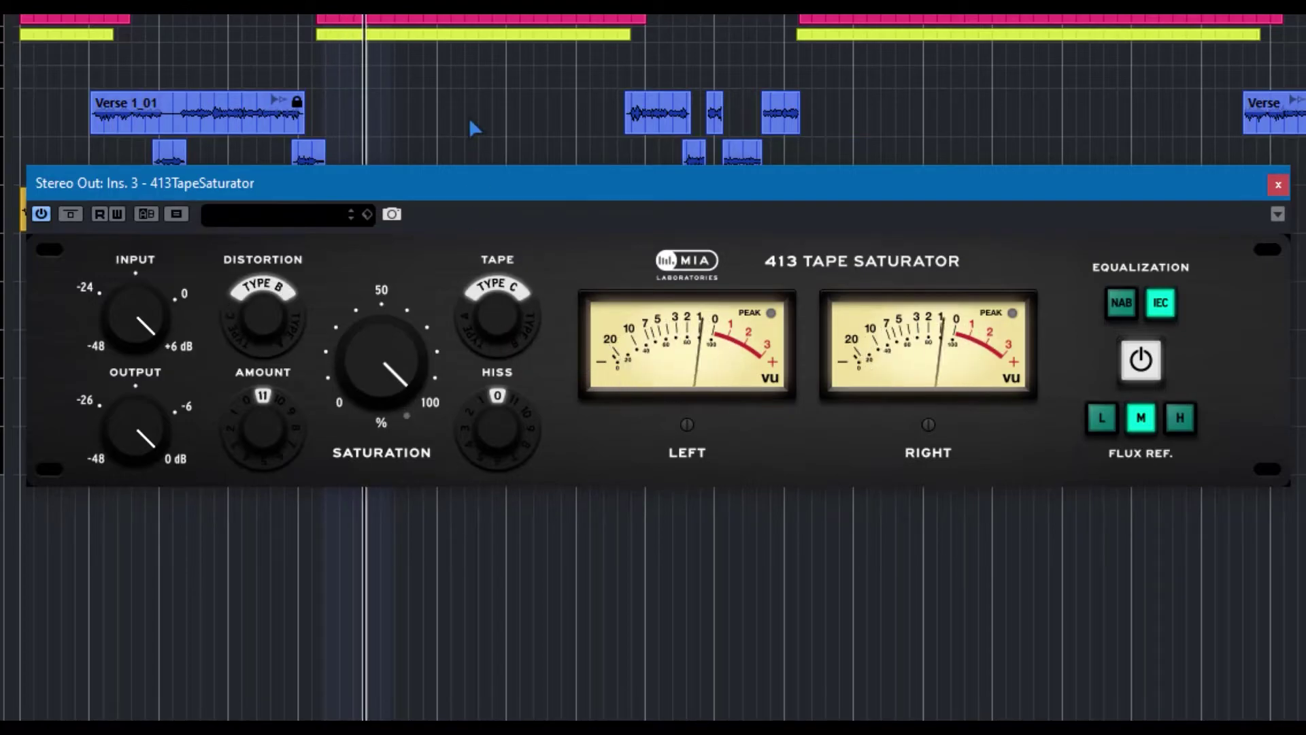
left_click(279, 320)
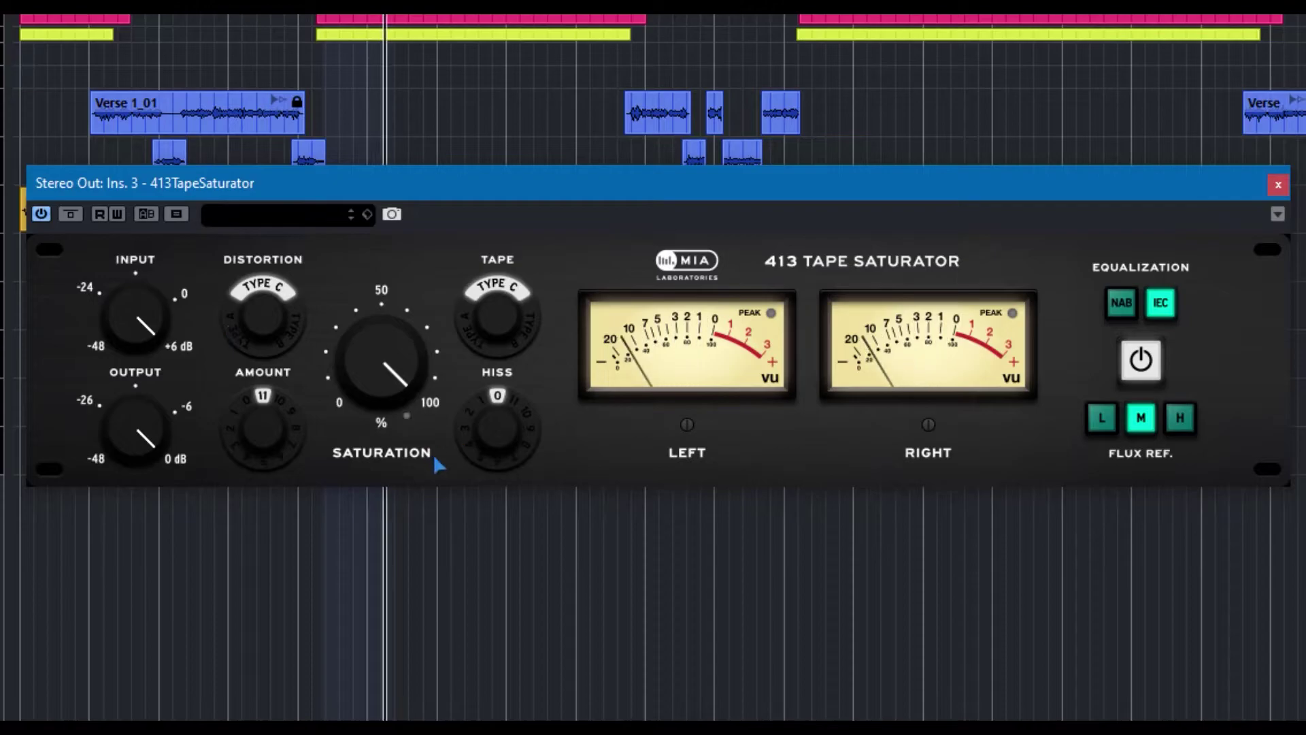
- Set the hiss to 11 and return tape and distortion to Type A
left_click_drag(520, 419, 519, 428)
left_click(495, 299)
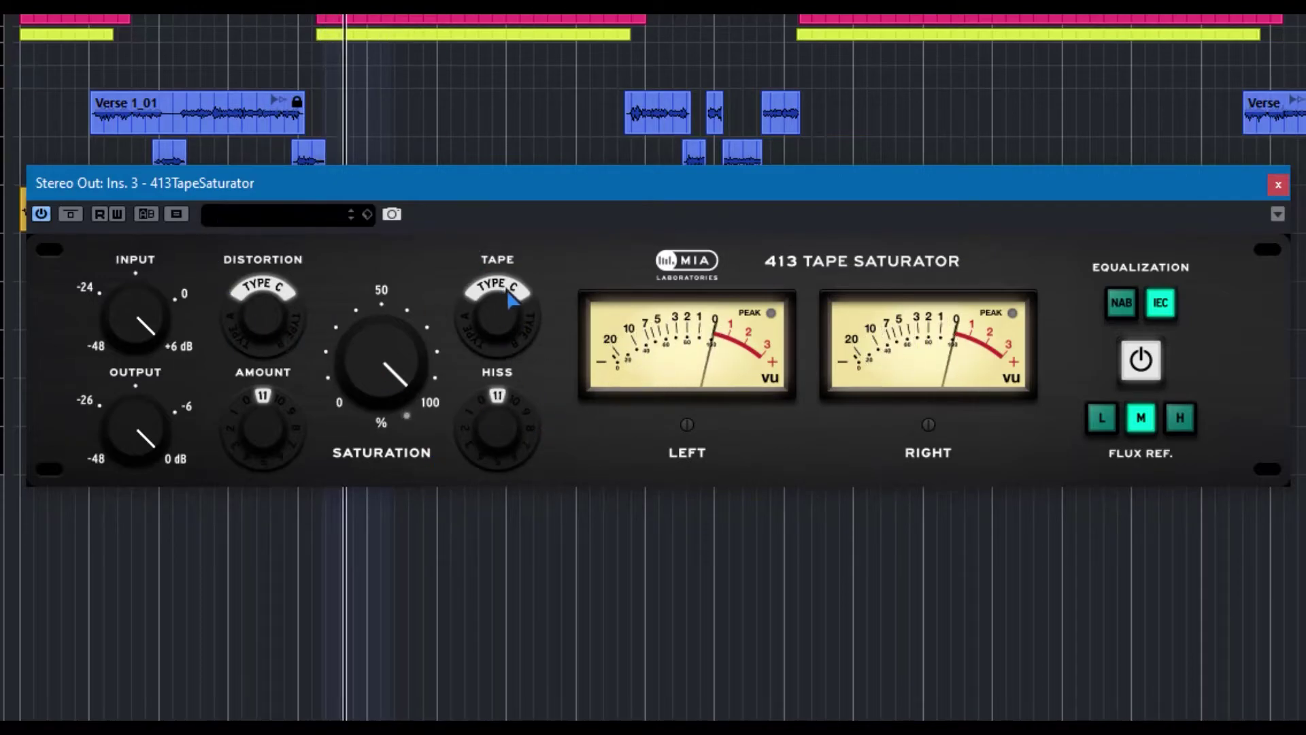
left_click(509, 308)
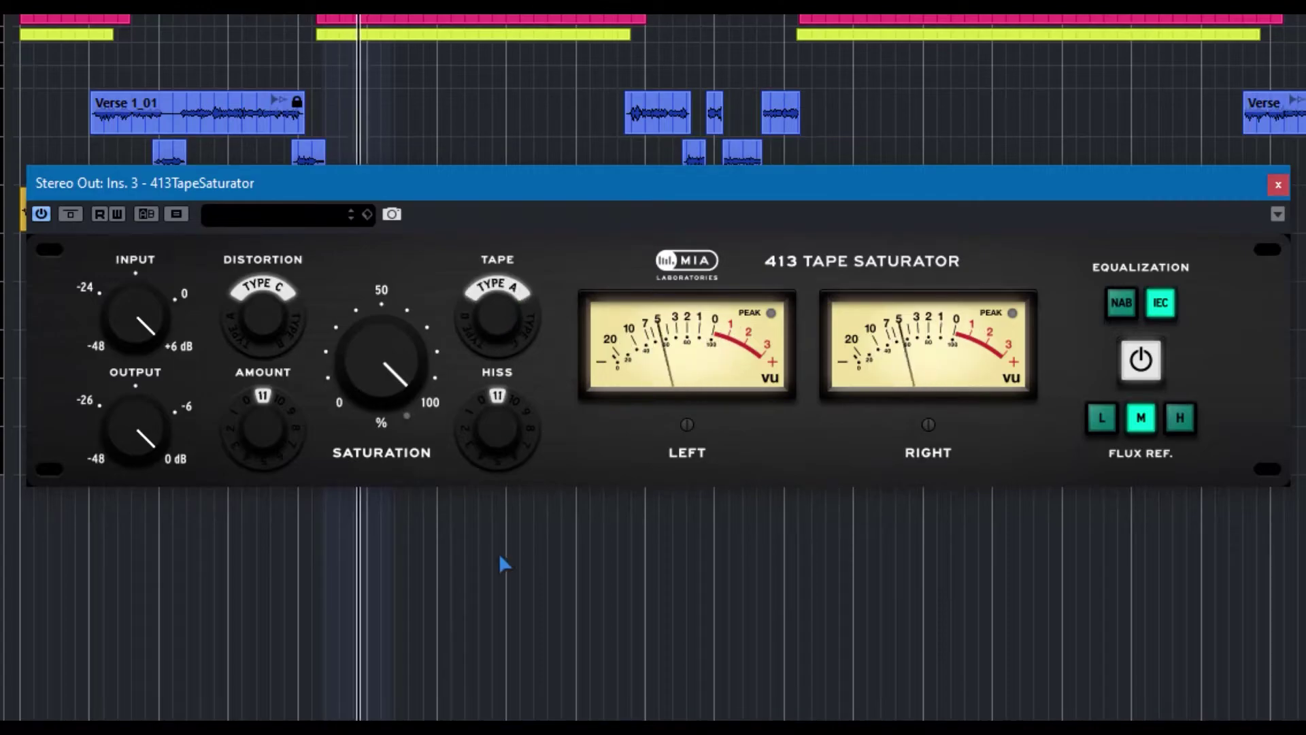
left_click(270, 332)
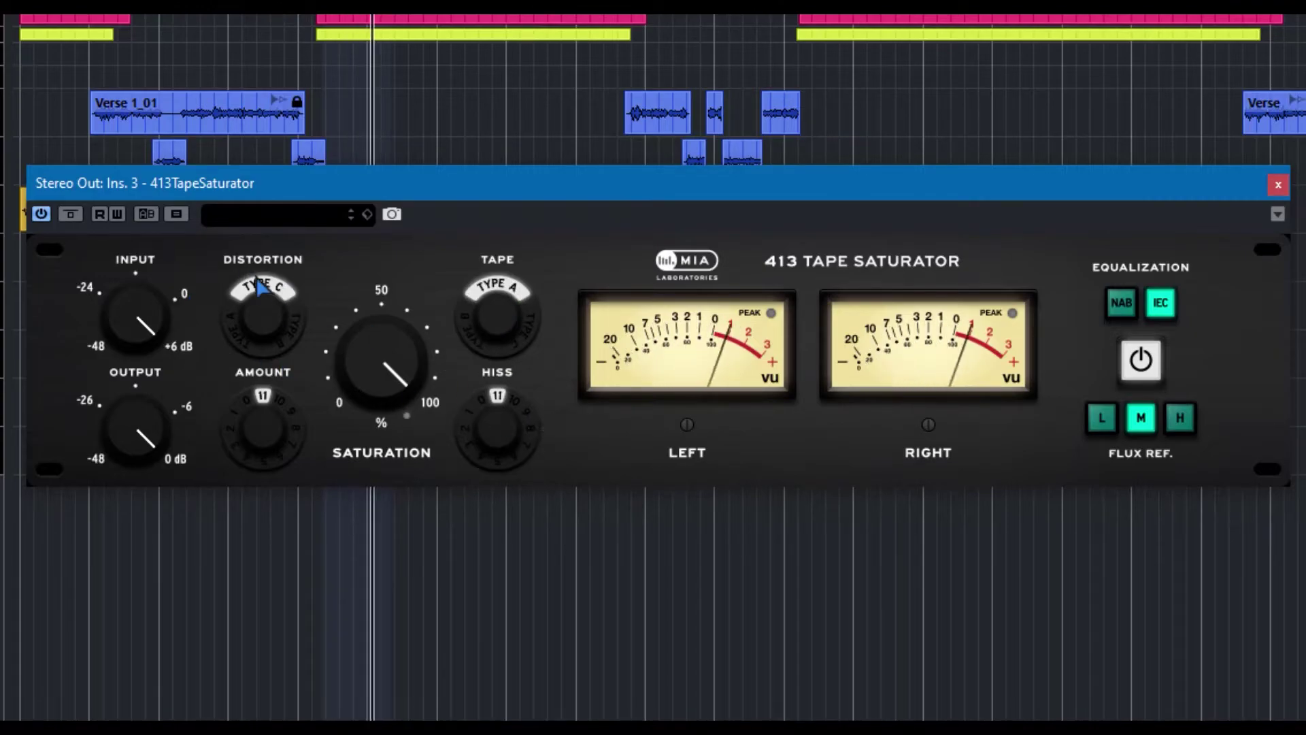
- Compare the sound with saturation lowered to 0% and restored to 100%
mouse_move(387, 355)
left_click_drag(386, 355, 415, 646)
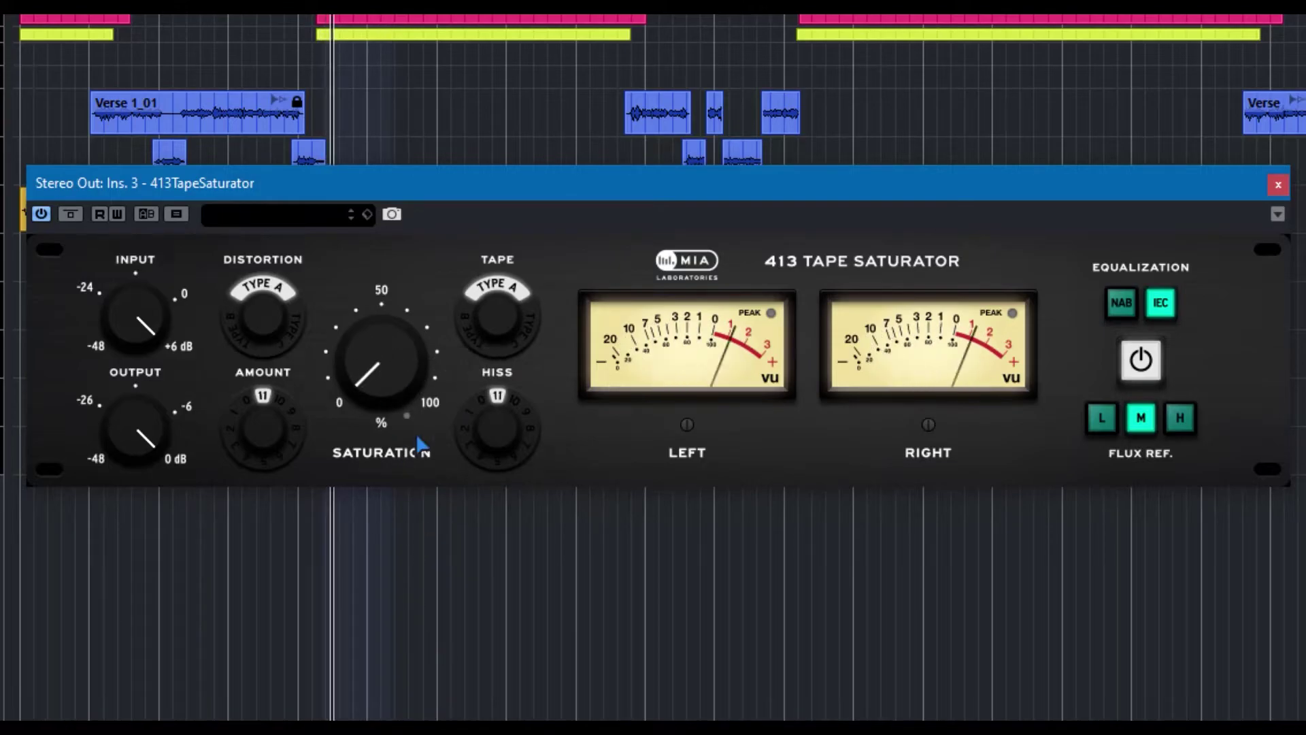
left_click_drag(378, 334, 369, 102)
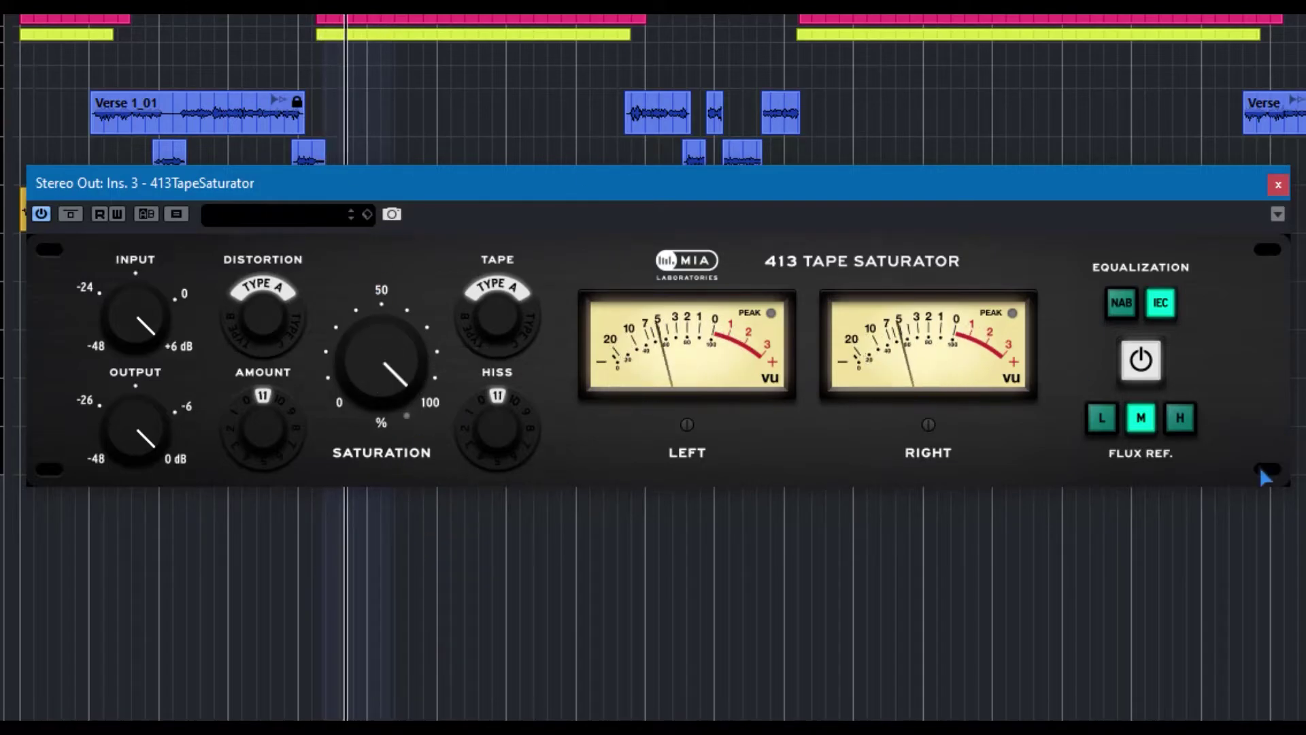
- Audition flux reference L and H, and set tape and distortion to Type B
left_click(1102, 420)
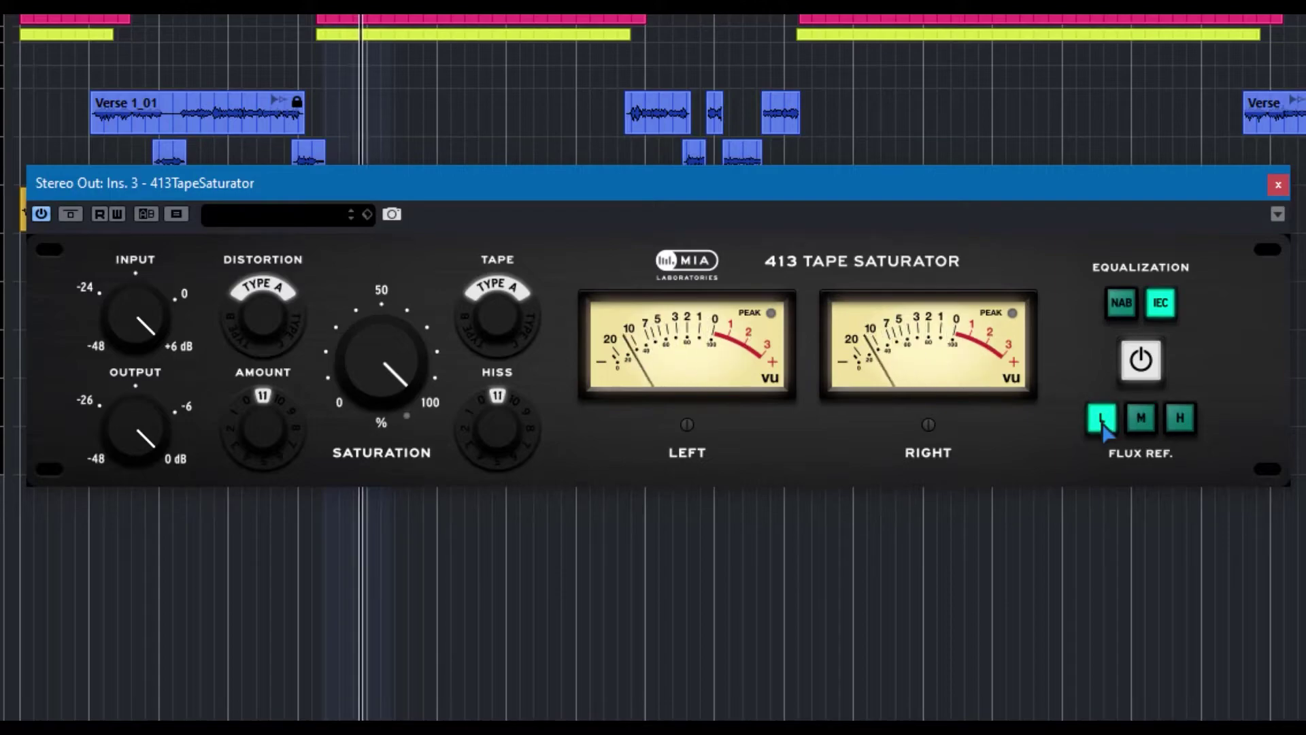
left_click(1182, 418)
left_click(501, 328)
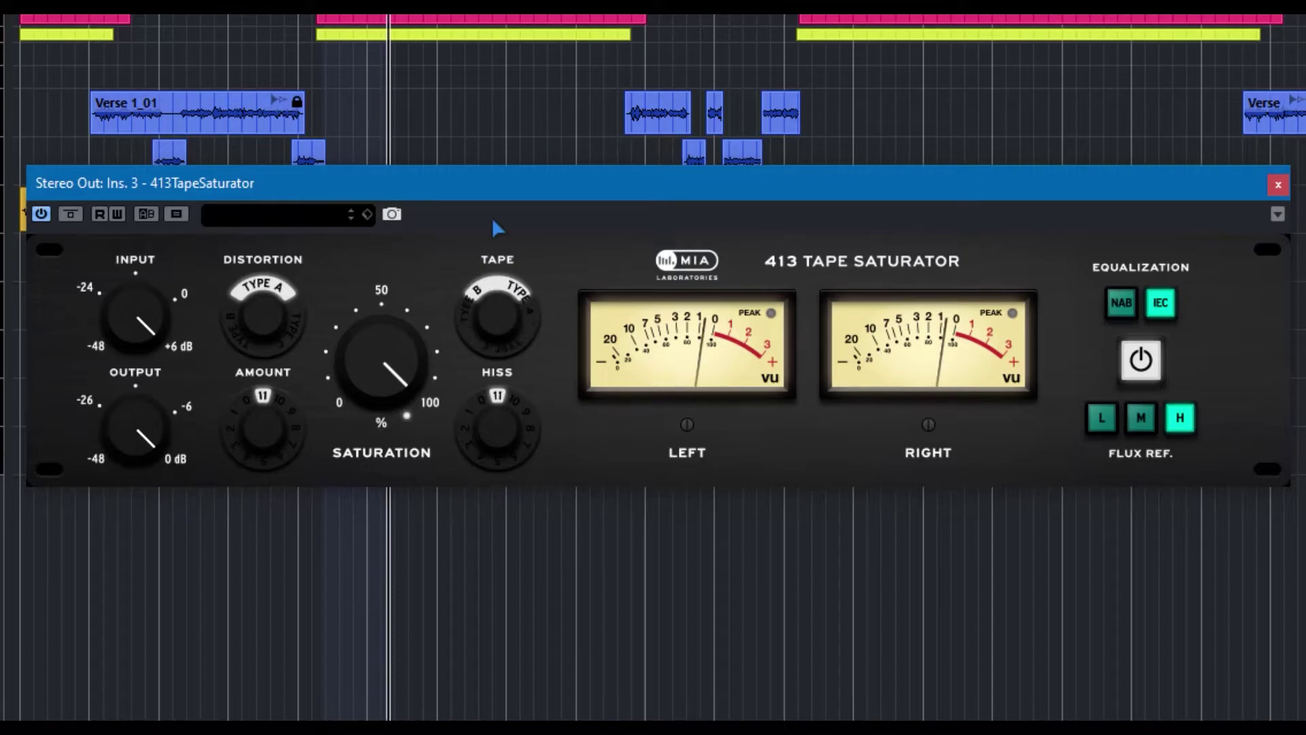
left_click(249, 323)
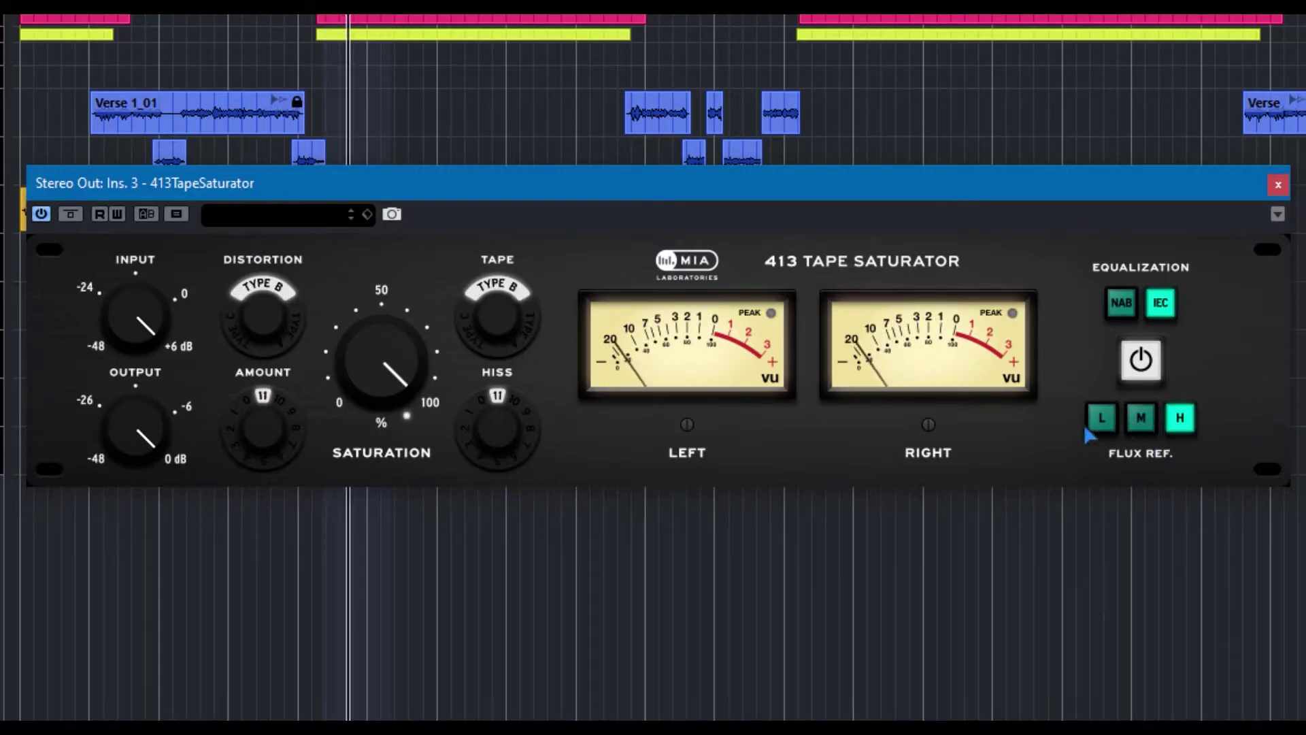
- Set tape and distortion to Type C while comparing flux reference L, H and M, ending on M
left_click(1100, 417)
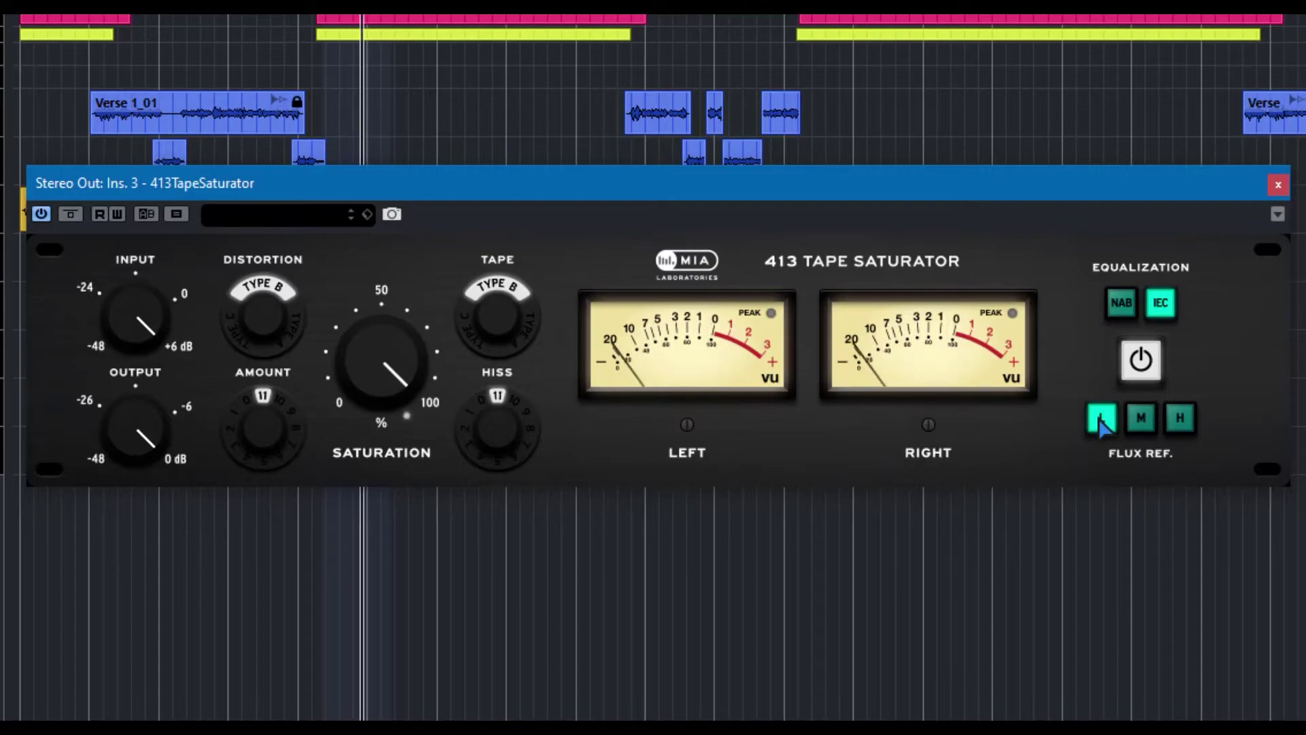
left_click(468, 309)
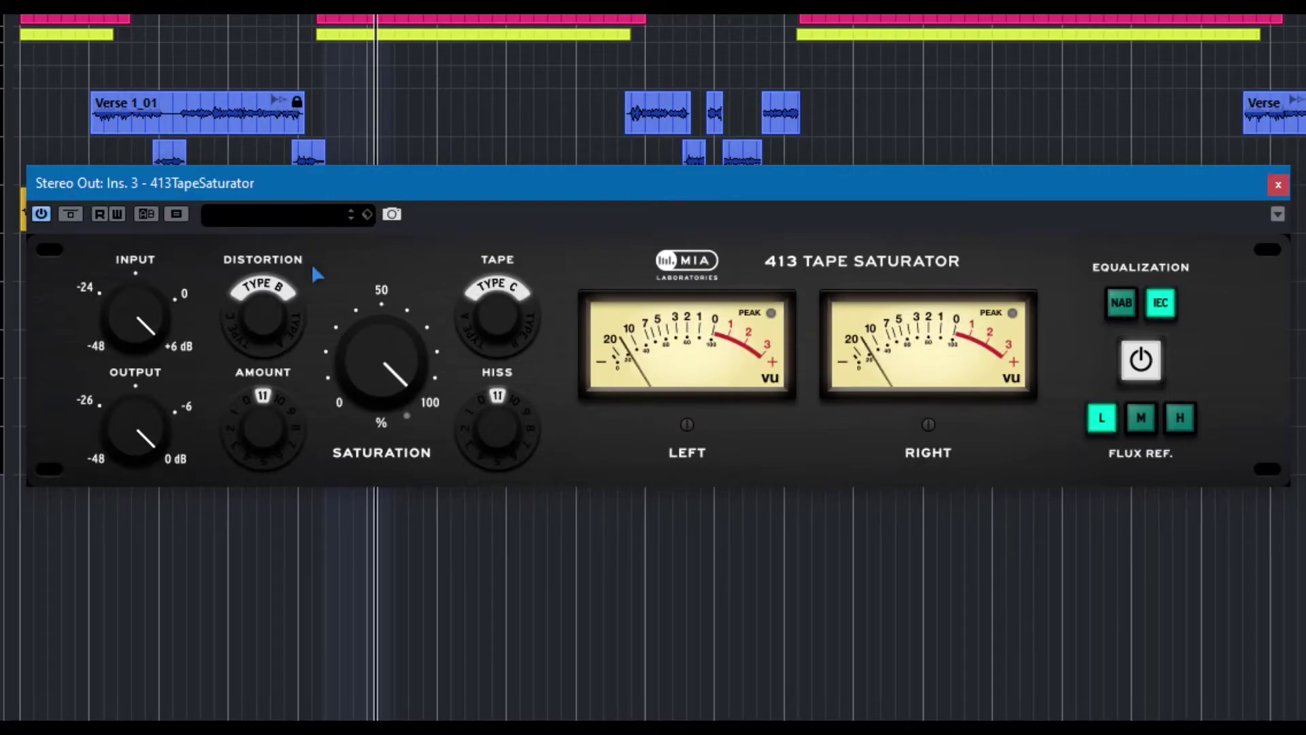
left_click(237, 294)
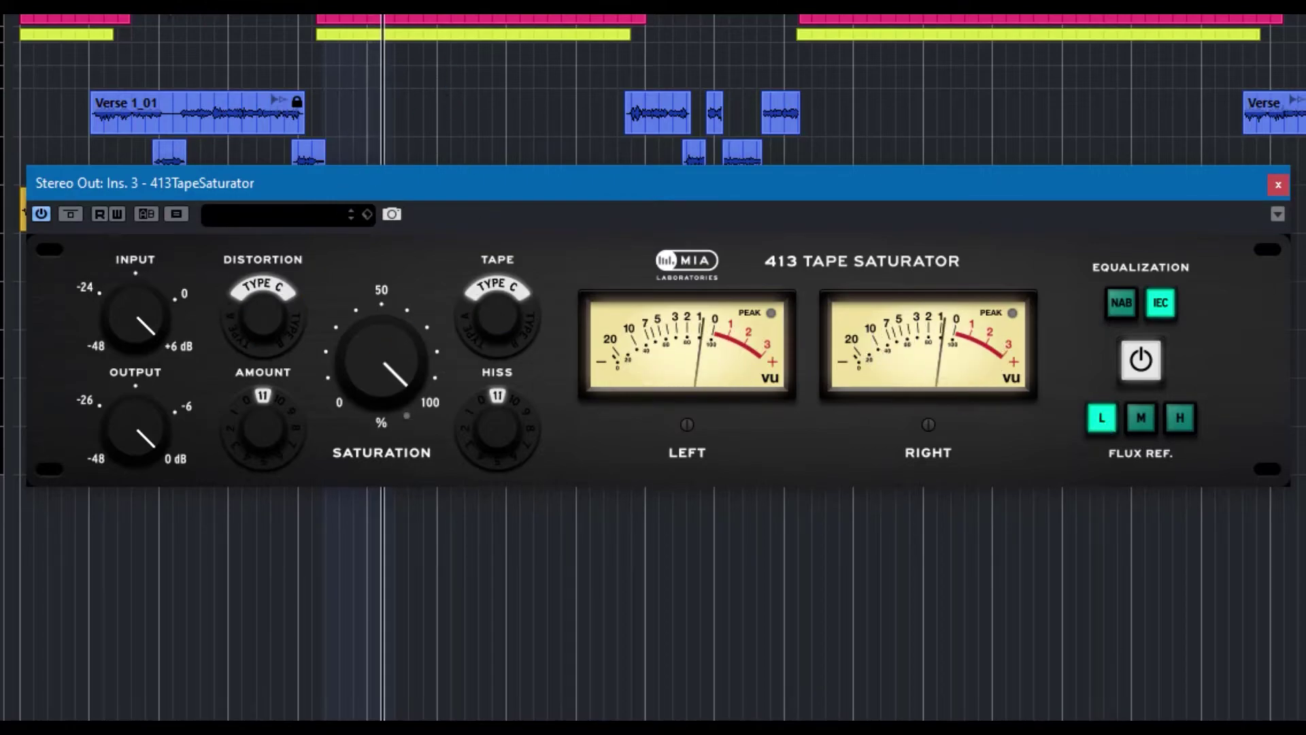
left_click(1180, 419)
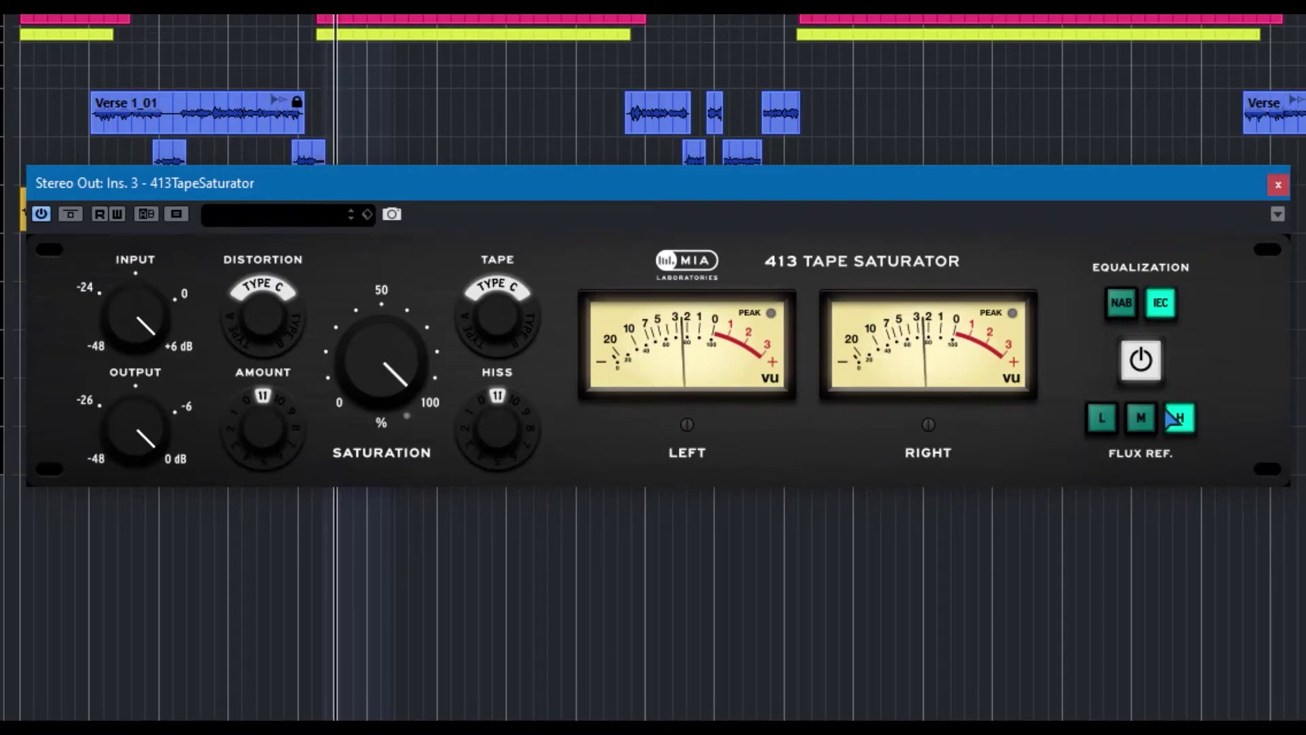
left_click(1140, 419)
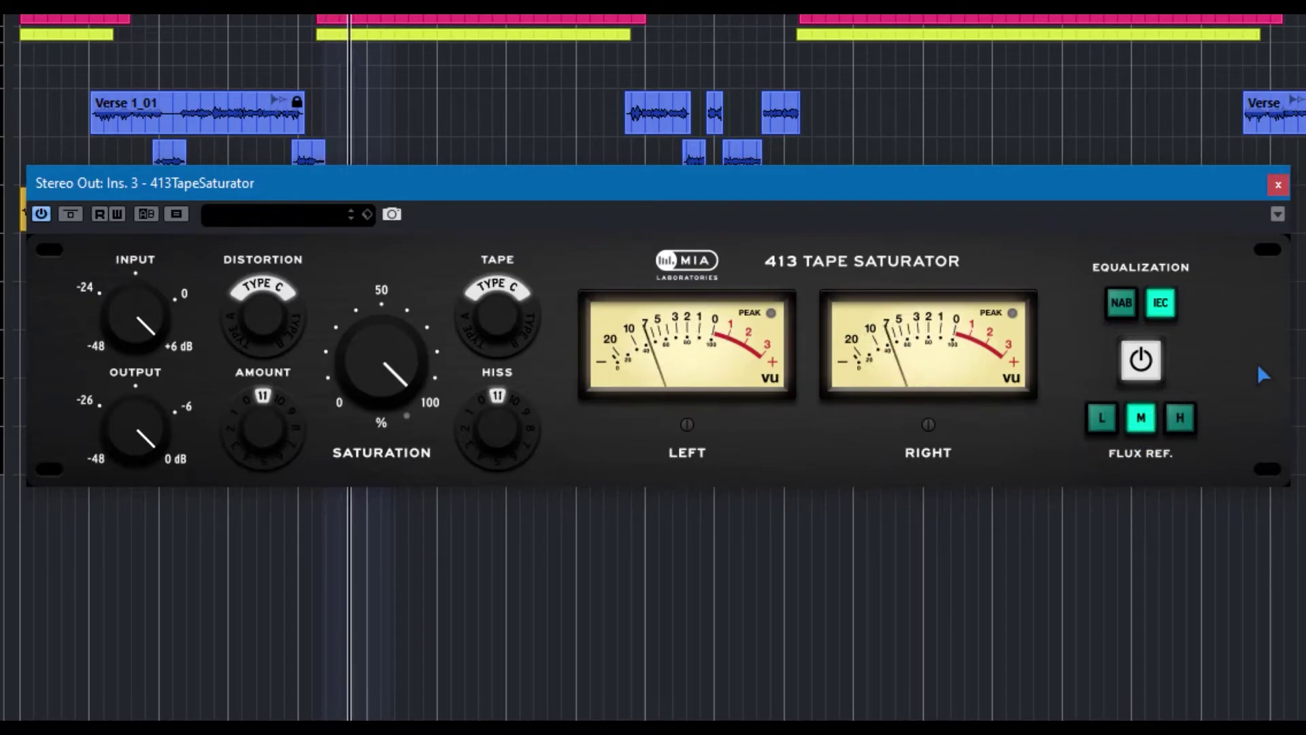
- Switch equalization to NAB and audition flux reference H and L, ending on L
left_click(1121, 303)
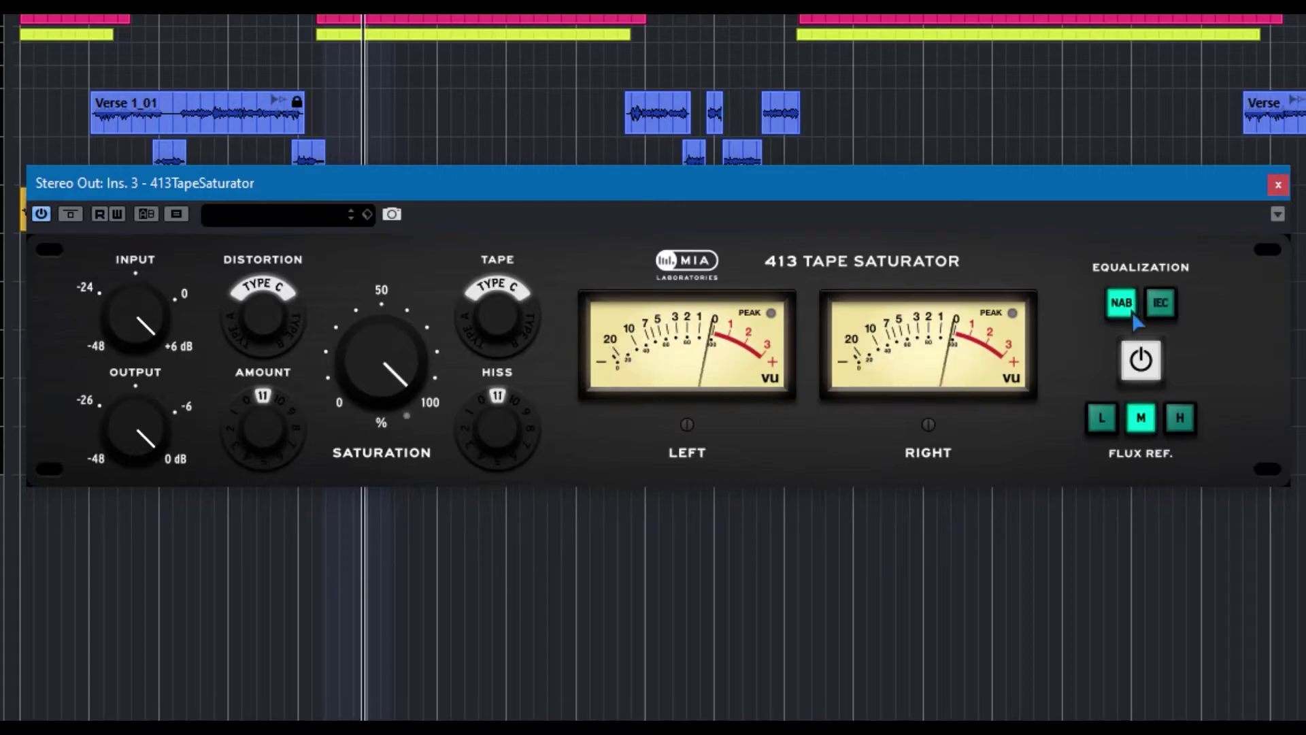
left_click(1179, 416)
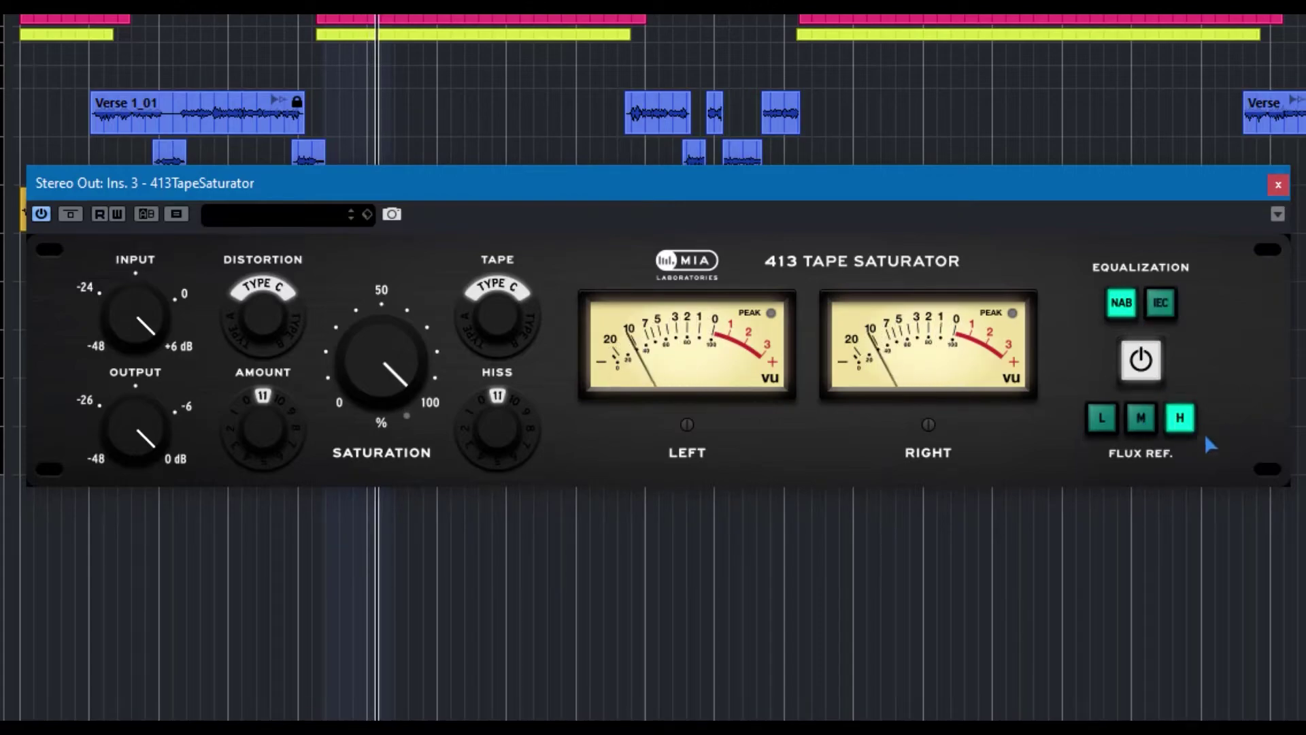
left_click(1103, 419)
- Step distortion and tape through Type B to Type A, and set the flux reference to M
mouse_move(165, 329)
left_click(266, 309)
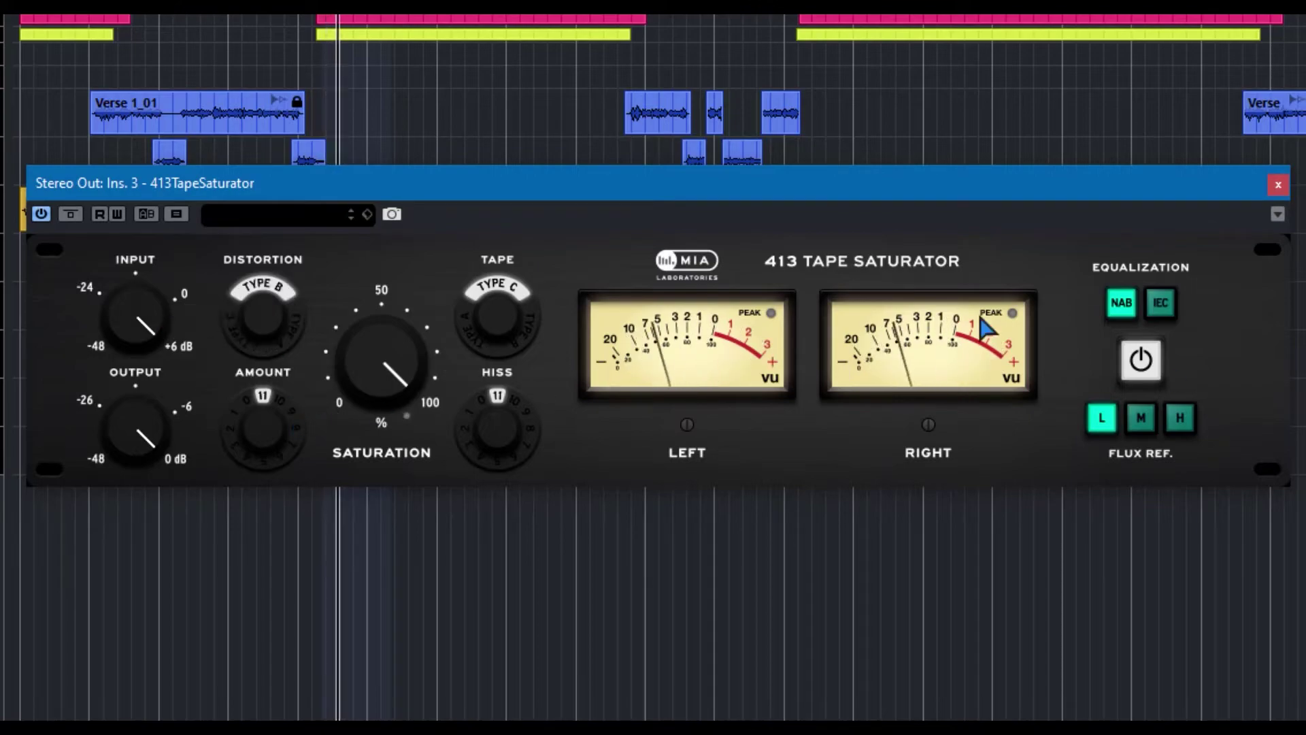
left_click(507, 298)
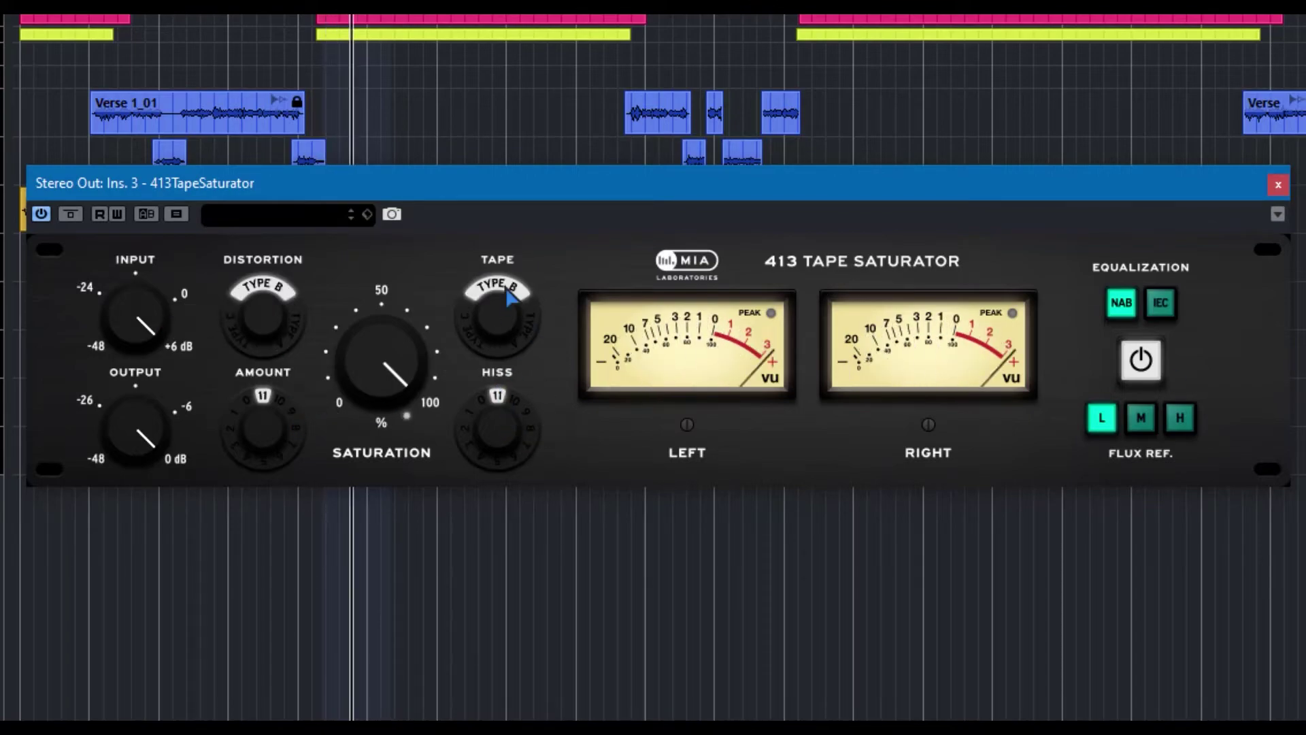
left_click(264, 303)
left_click(1141, 417)
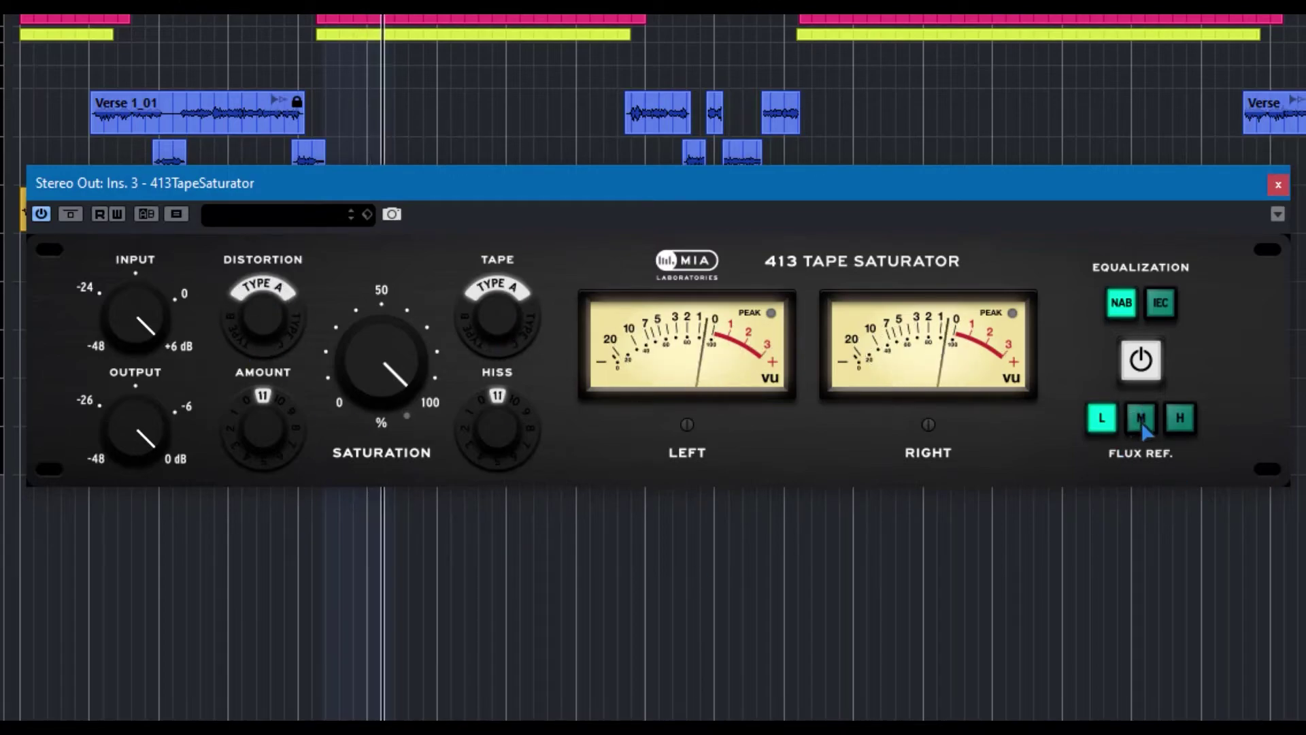
- Toggle the saturator off and on during playback to compare the dry and processed sound
left_click(1144, 370)
left_click(1149, 368)
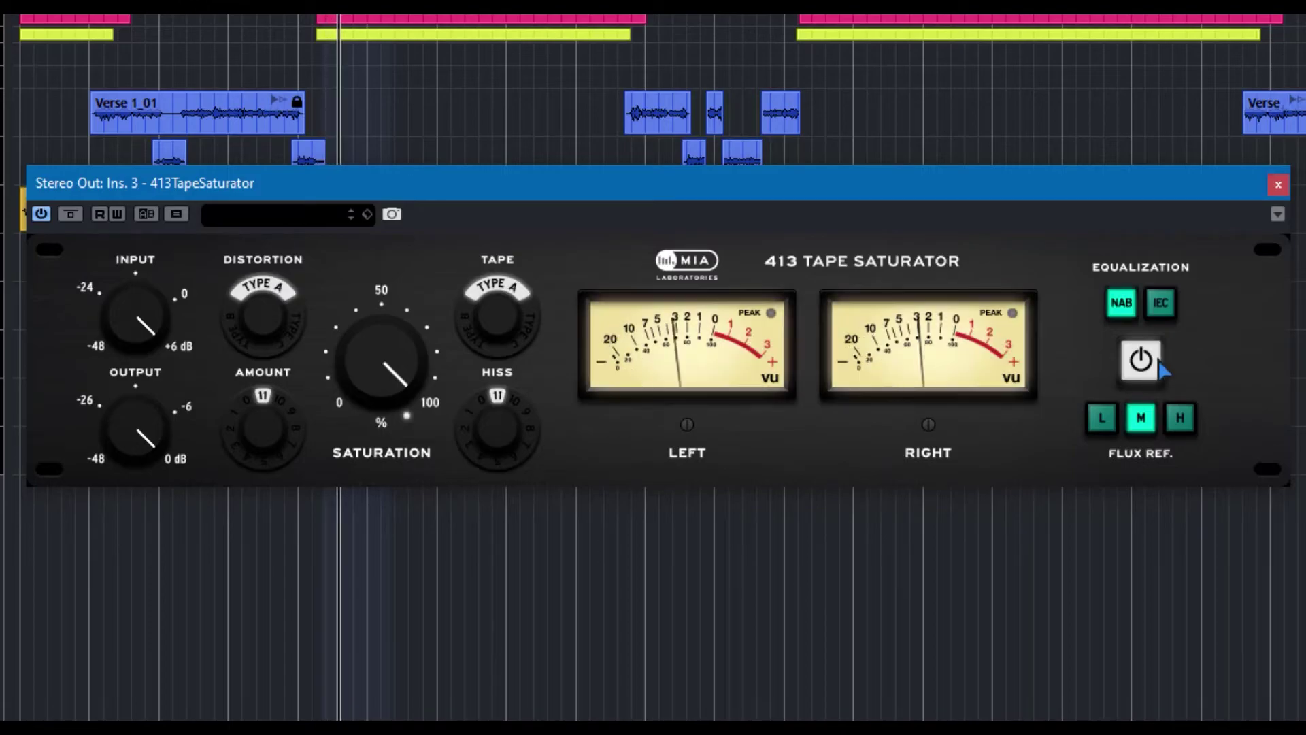
left_click(1150, 362)
left_click(1148, 364)
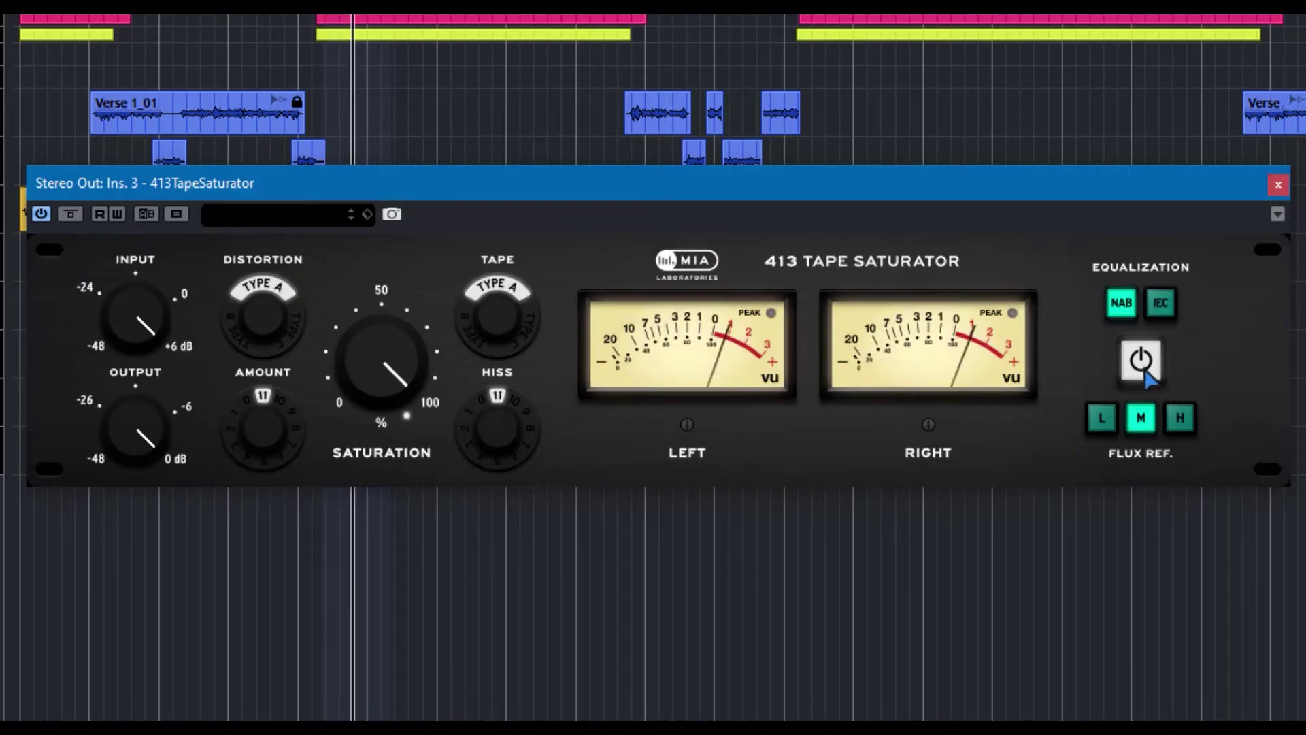